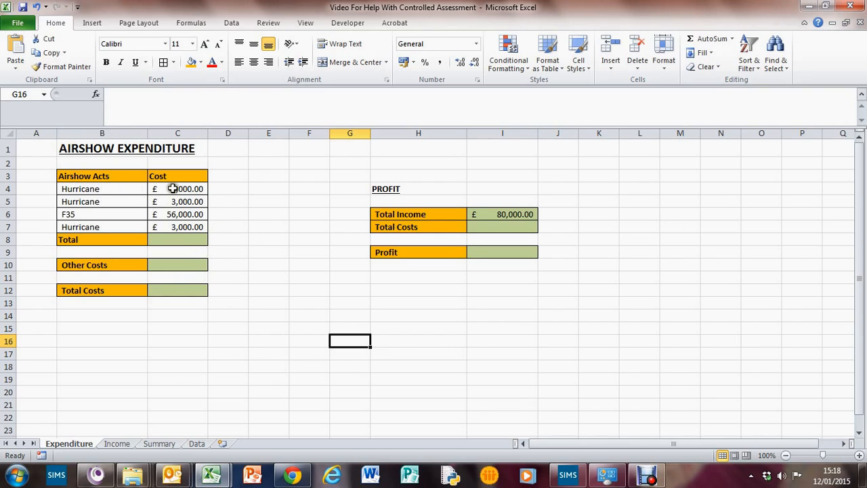
# Enter 56000 as the Other Costs amount in cell C10 of the Expenditure sheet
pyautogui.moveTo(174, 189); pyautogui.dragTo(181, 226)
pyautogui.click(245, 227)
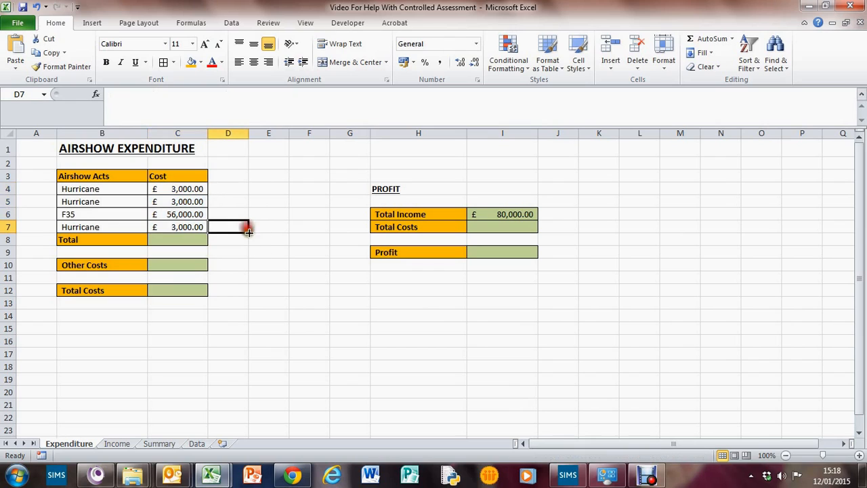
pyautogui.click(192, 241)
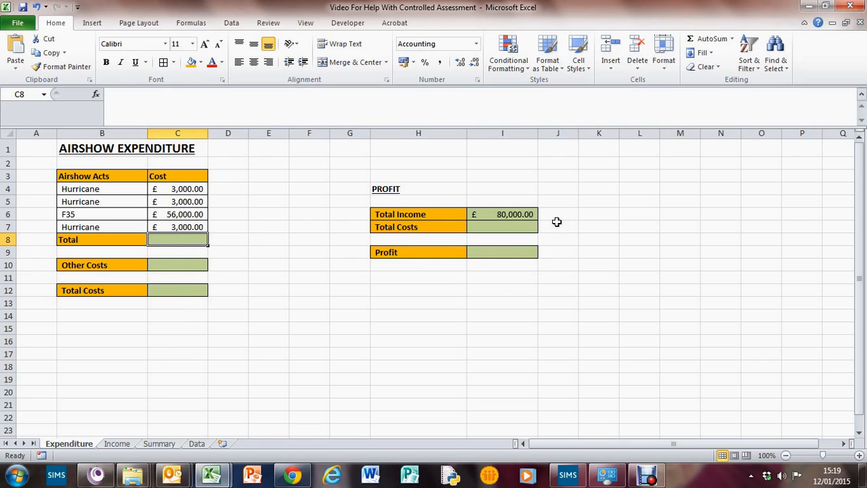
pyautogui.click(177, 267)
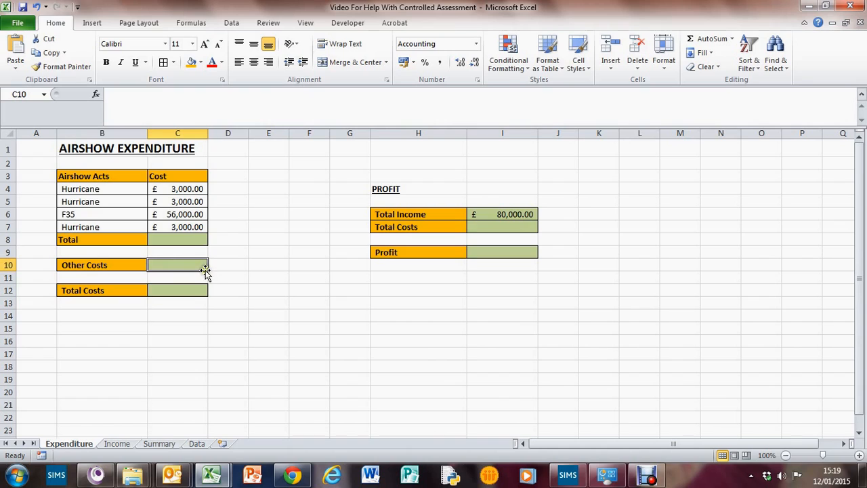
pyautogui.write('56000')
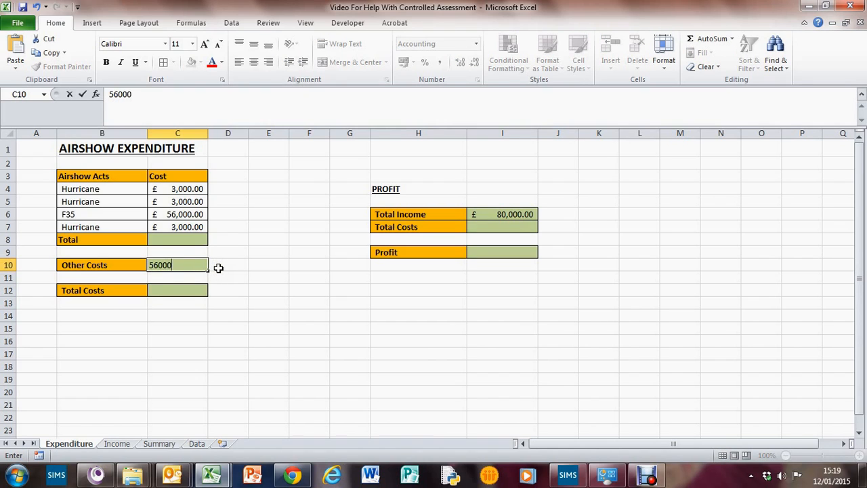
pyautogui.press('Return')
pyautogui.press('Up')
pyautogui.press('Up')
pyautogui.press('Up')
pyautogui.press('Up')
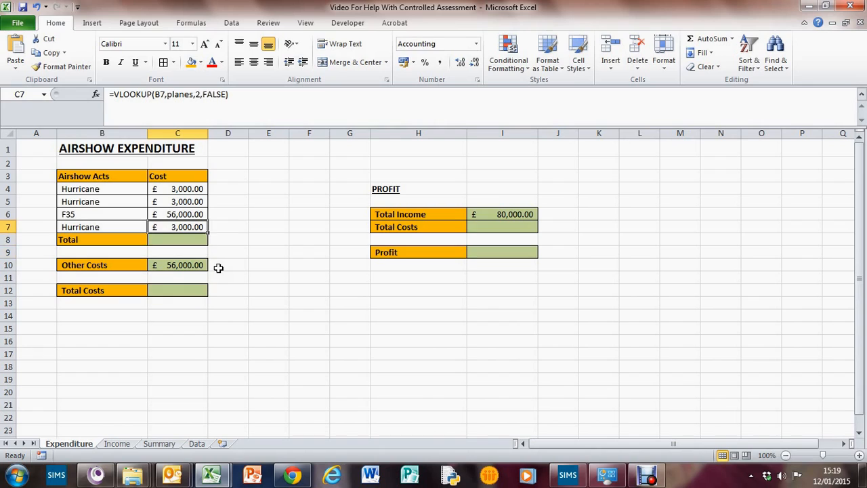
pyautogui.moveTo(179, 189); pyautogui.dragTo(180, 240)
pyautogui.click(234, 228)
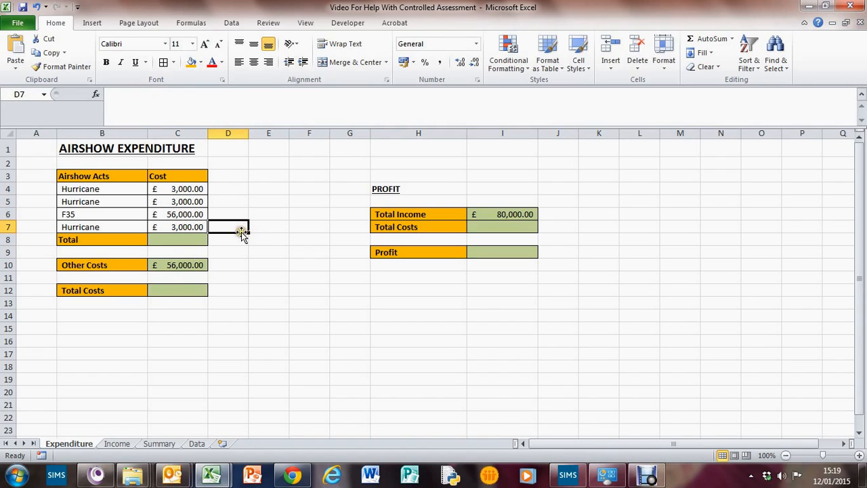
pyautogui.moveTo(189, 188); pyautogui.dragTo(189, 200)
pyautogui.moveTo(189, 203); pyautogui.dragTo(190, 228)
pyautogui.moveTo(191, 231); pyautogui.dragTo(193, 235)
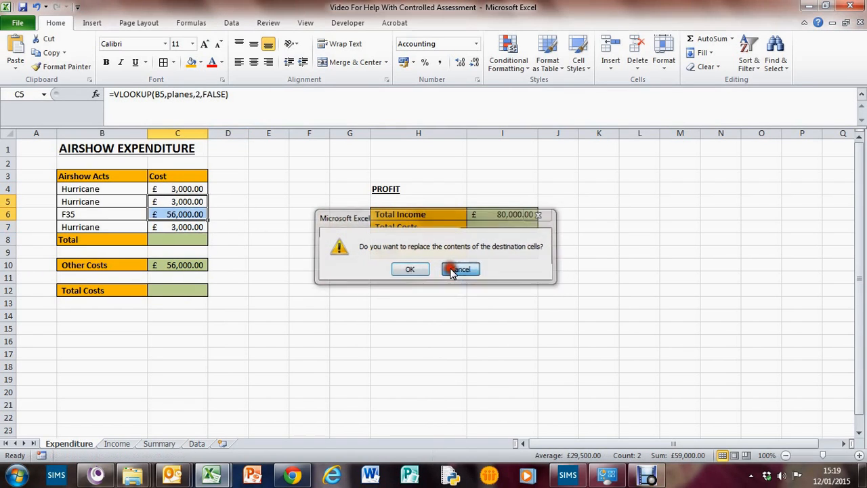
pyautogui.click(460, 269)
pyautogui.click(273, 239)
pyautogui.click(168, 231)
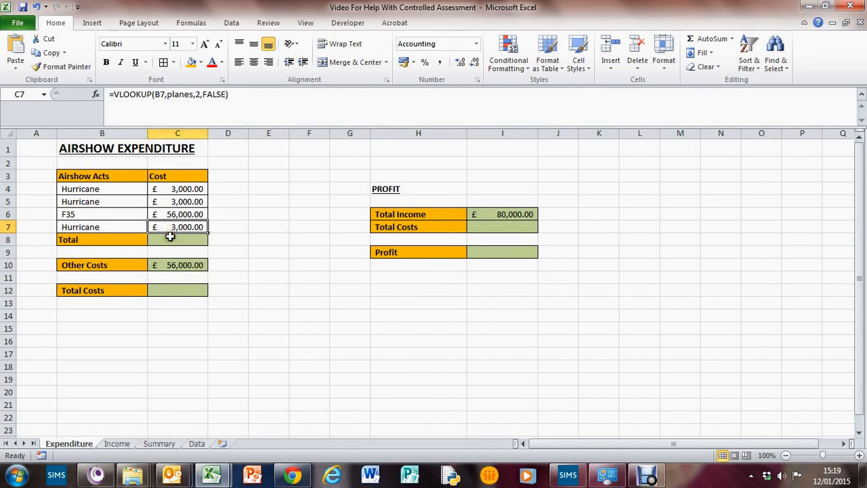
pyautogui.click(170, 238)
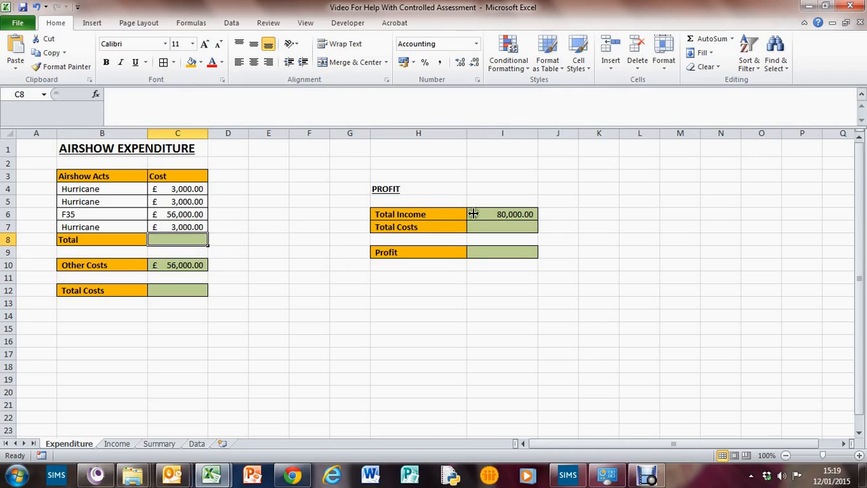
# Total the airshow act costs in C4:C7 into the Total cell C8 with AutoSum
pyautogui.moveTo(189, 190); pyautogui.dragTo(189, 236)
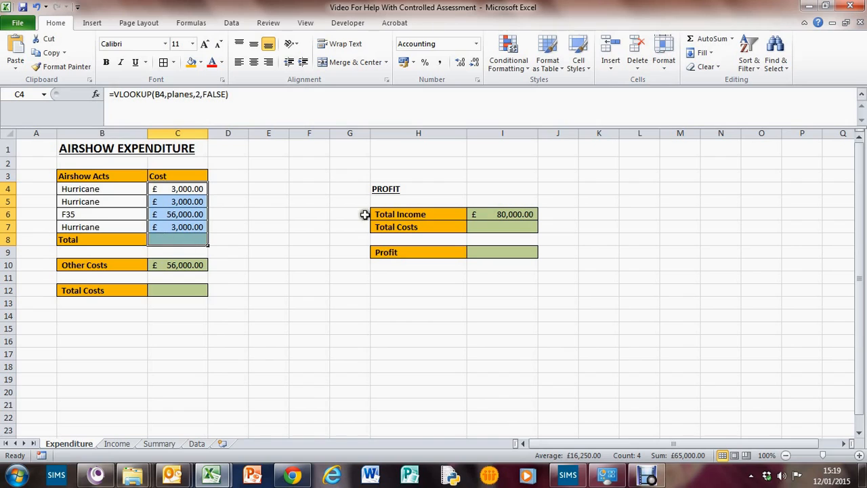
pyautogui.click(709, 36)
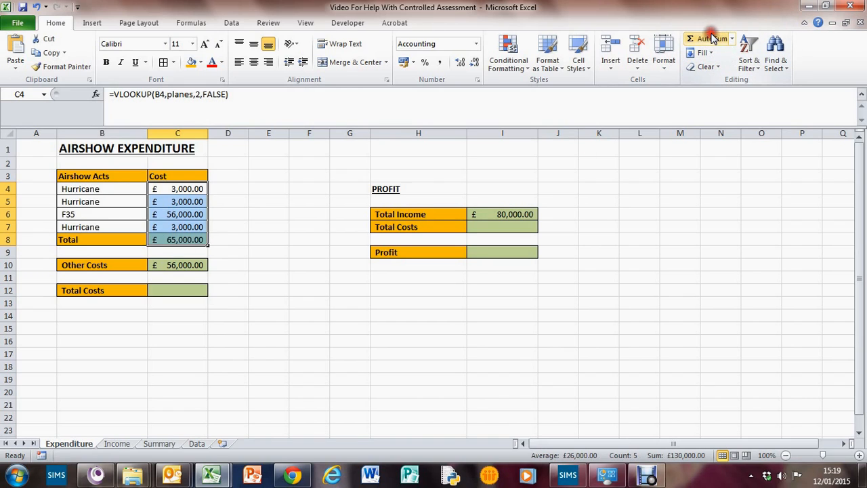
pyautogui.click(219, 252)
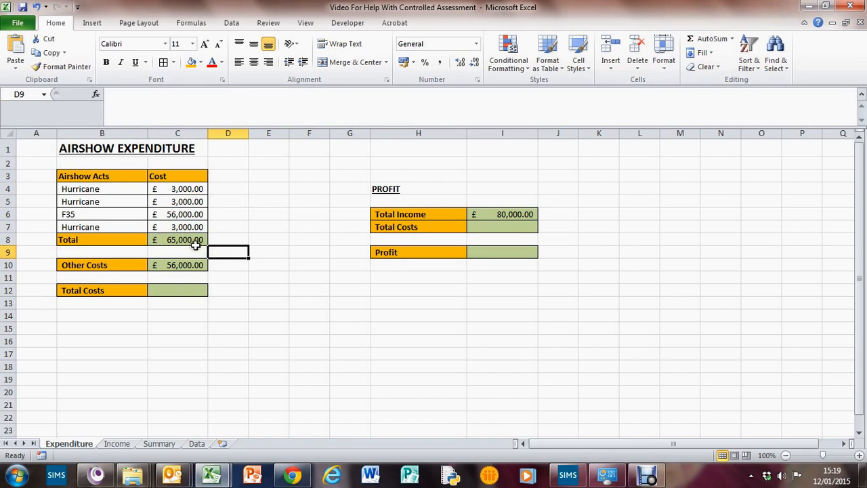
# Replace the formula in the Total cell C8 with a manually entered =SUM(C4:C7)
pyautogui.click(192, 240)
pyautogui.moveTo(172, 100); pyautogui.dragTo(64, 91)
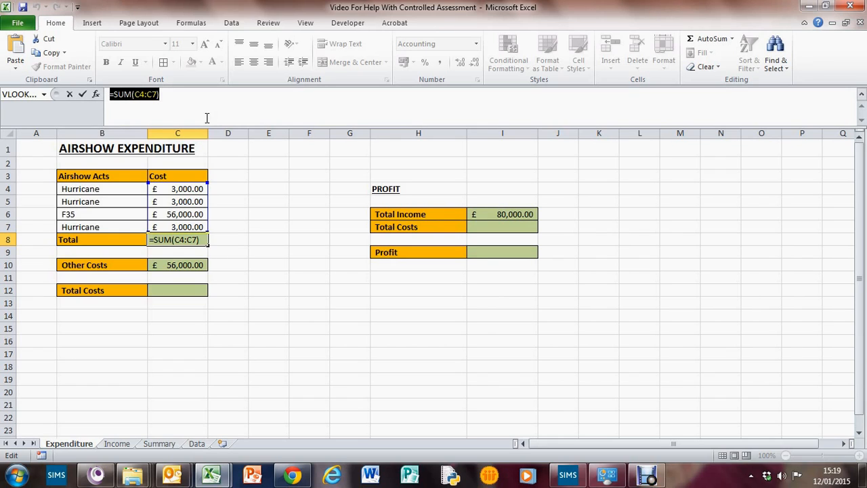
pyautogui.press('Delete')
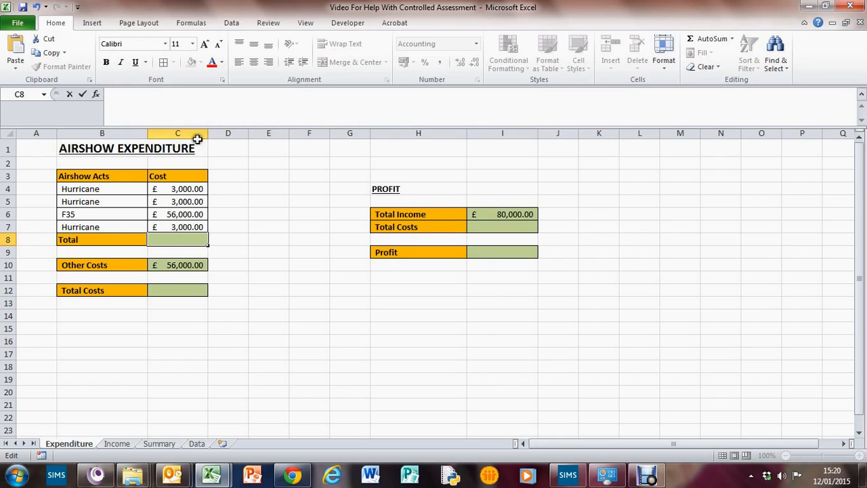
pyautogui.write('=S')
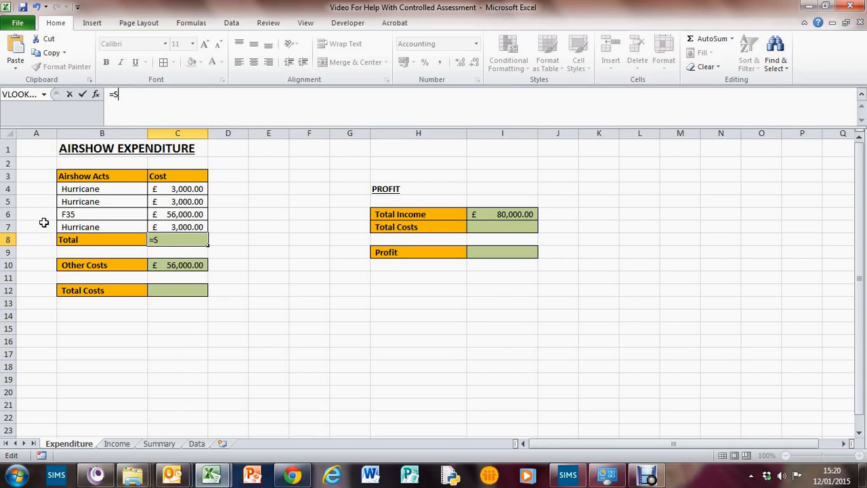
pyautogui.write('UM')
pyautogui.doubleClick(135, 135)
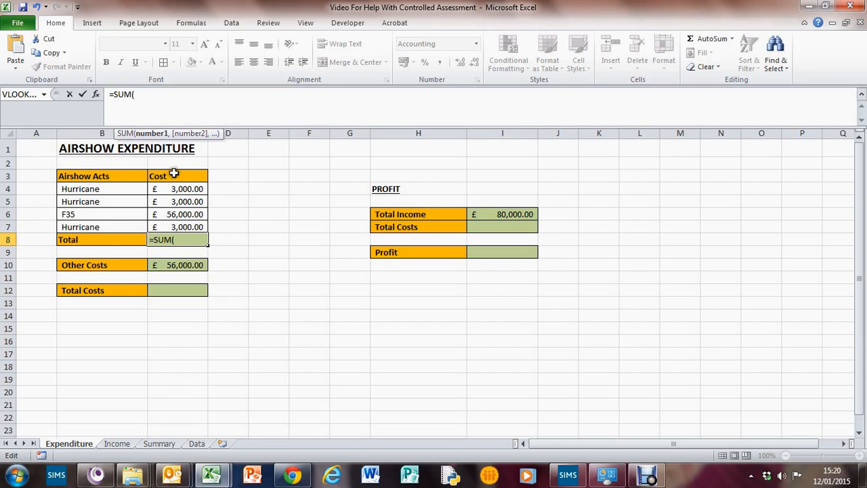
pyautogui.moveTo(170, 184); pyautogui.dragTo(180, 223)
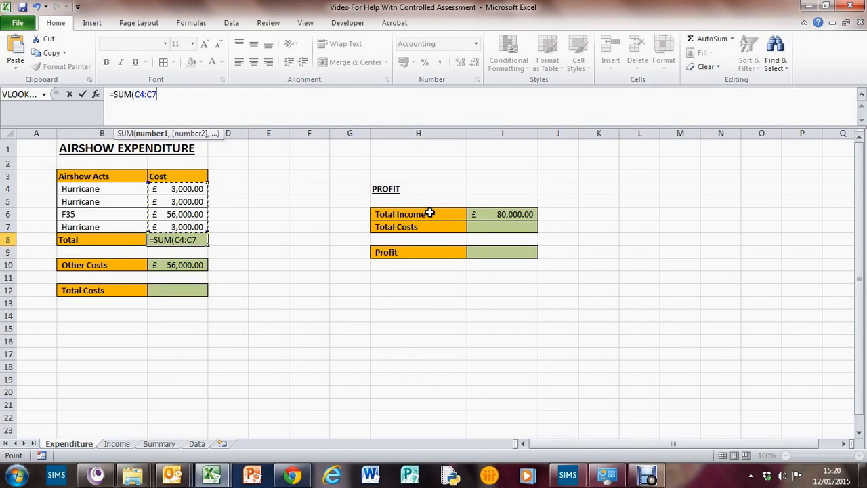
pyautogui.write(')')
pyautogui.press('Return')
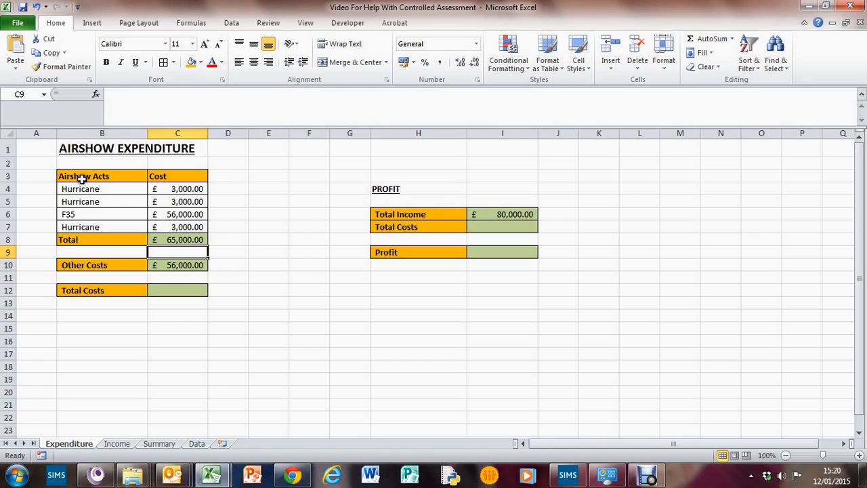
pyautogui.moveTo(84, 175); pyautogui.dragTo(170, 240)
pyautogui.click(178, 240)
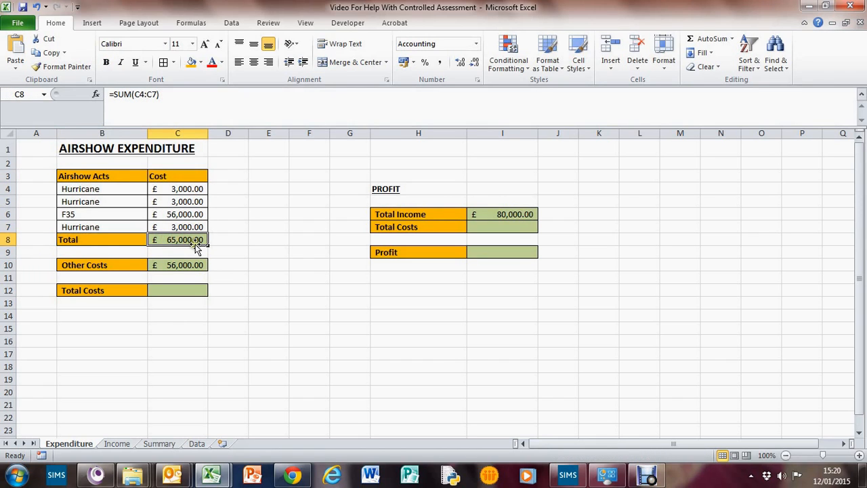
pyautogui.click(187, 267)
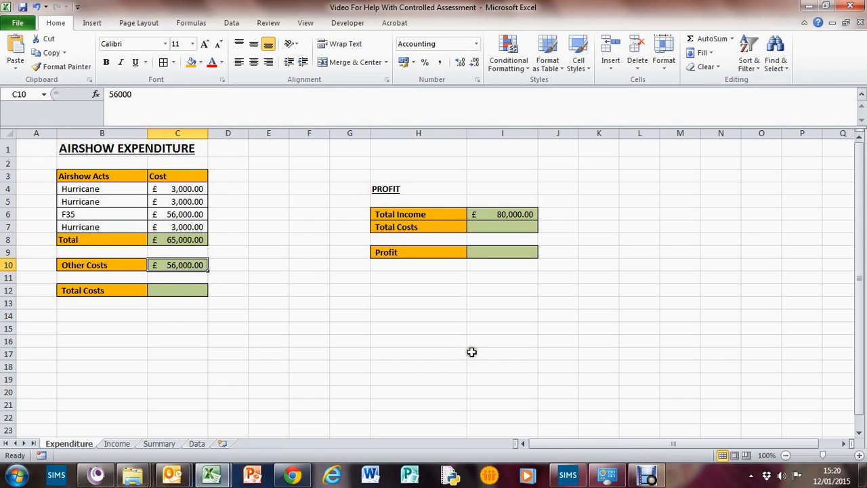
pyautogui.click(177, 287)
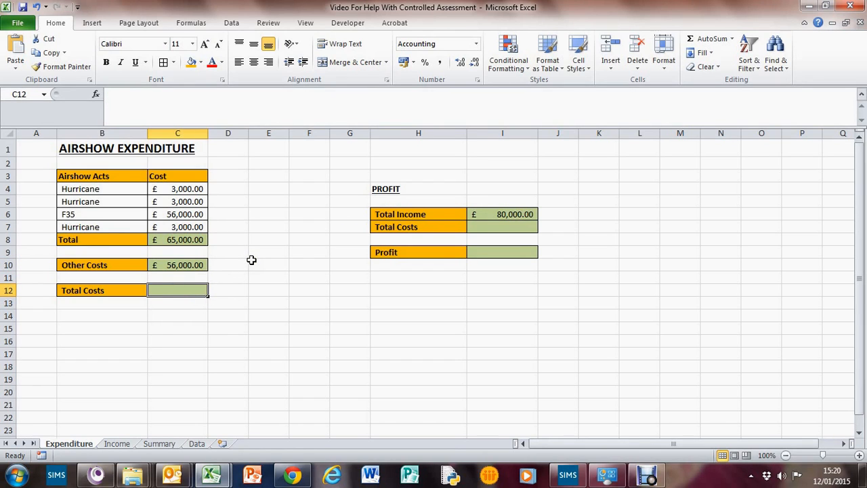
pyautogui.click(181, 241)
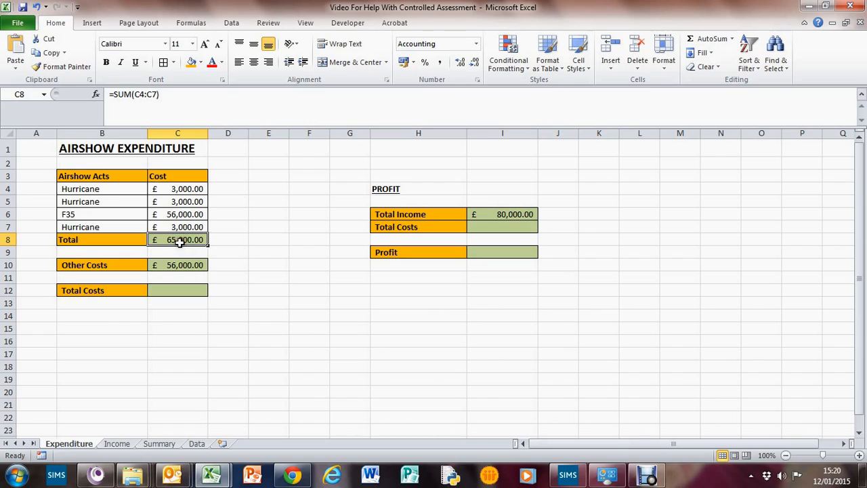
pyautogui.click(175, 265)
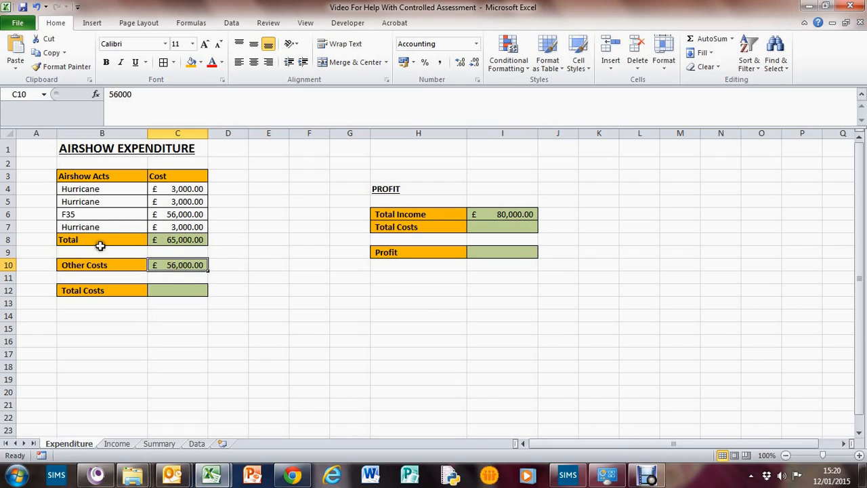
pyautogui.click(174, 241)
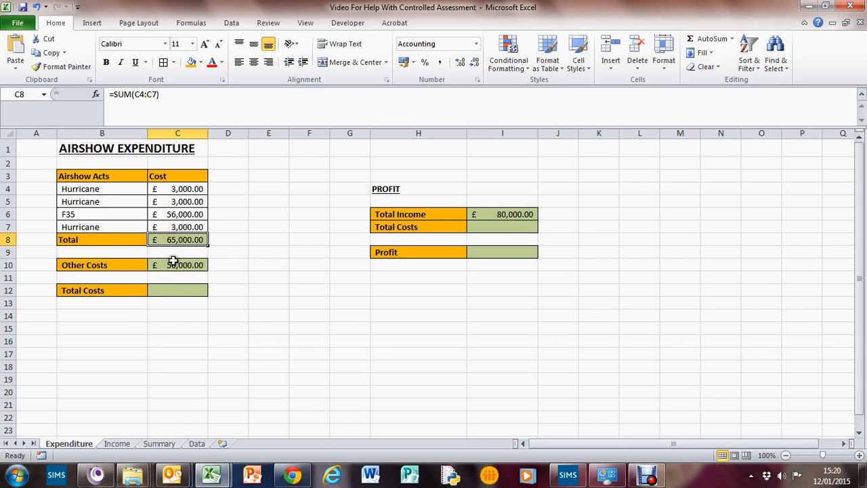
pyautogui.click(176, 268)
pyautogui.click(190, 302)
# Enter the formula =C8+C10 in the Total Costs cell C12 to add the acts total and Other Costs
pyautogui.click(180, 289)
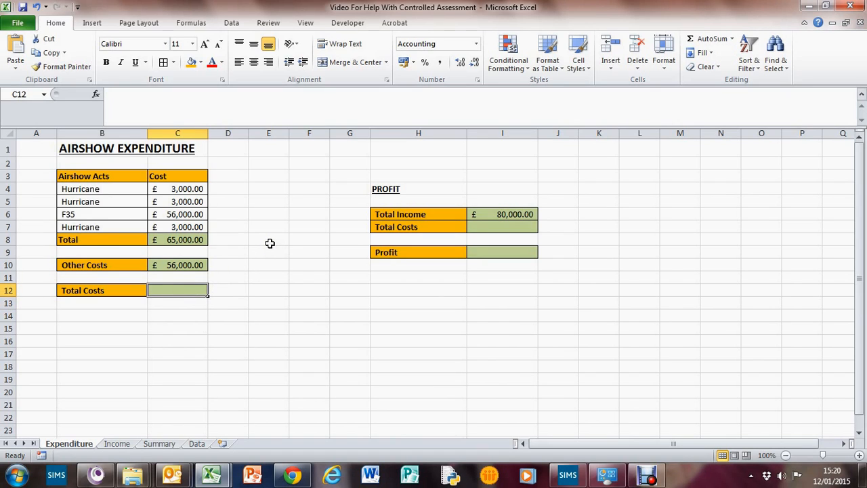
pyautogui.write('=')
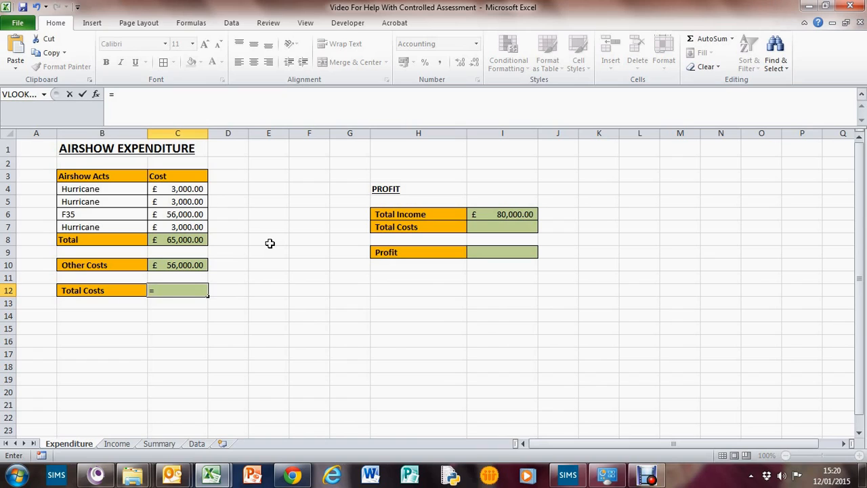
pyautogui.click(181, 241)
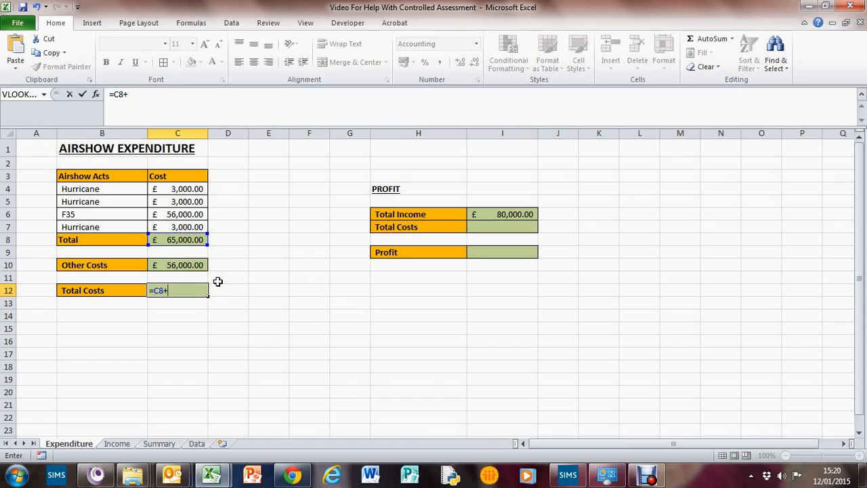
pyautogui.write('+c10')
pyautogui.press('Return')
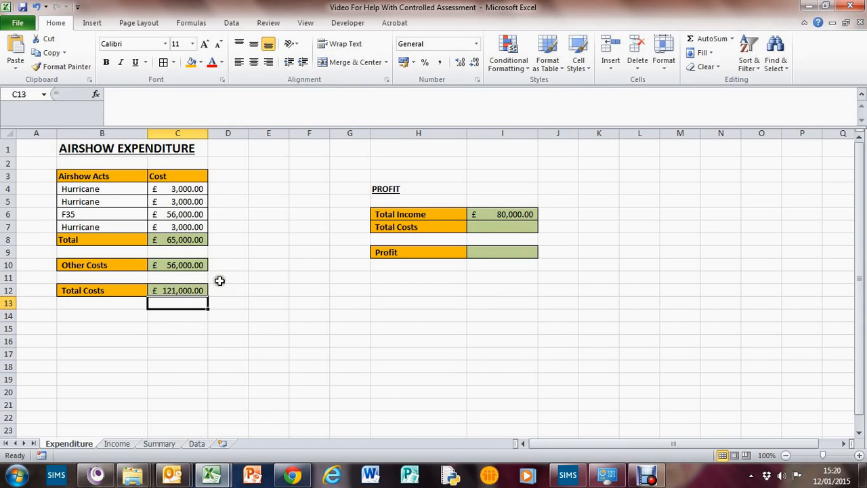
pyautogui.click(196, 288)
pyautogui.click(174, 239)
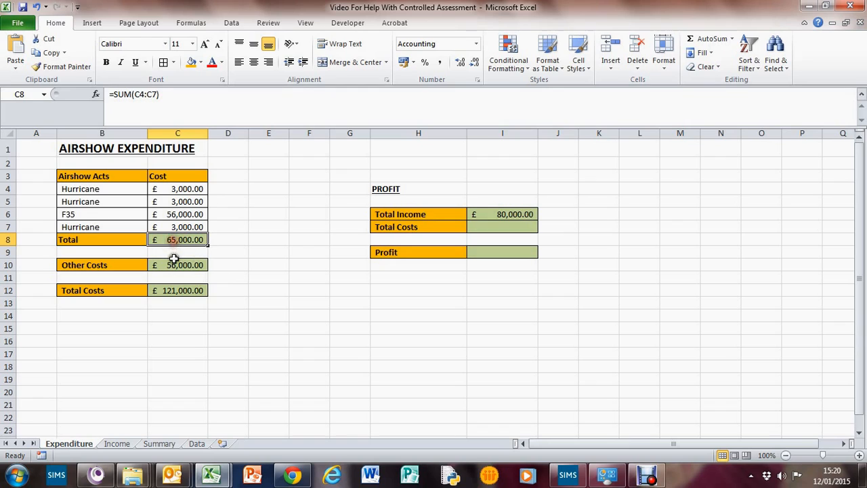
pyautogui.click(174, 265)
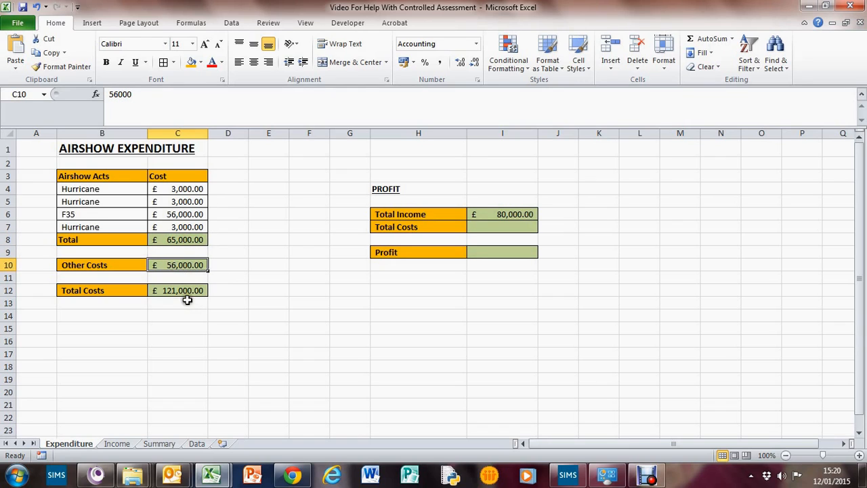
pyautogui.click(184, 292)
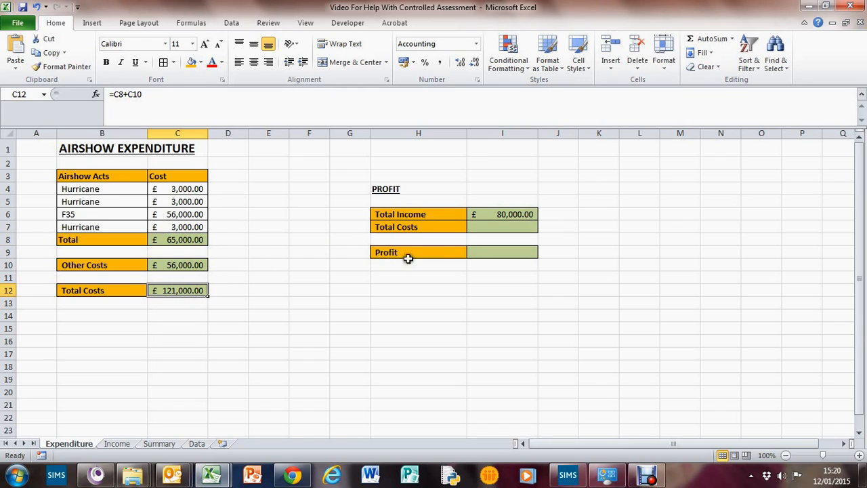
pyautogui.moveTo(437, 215); pyautogui.dragTo(509, 220)
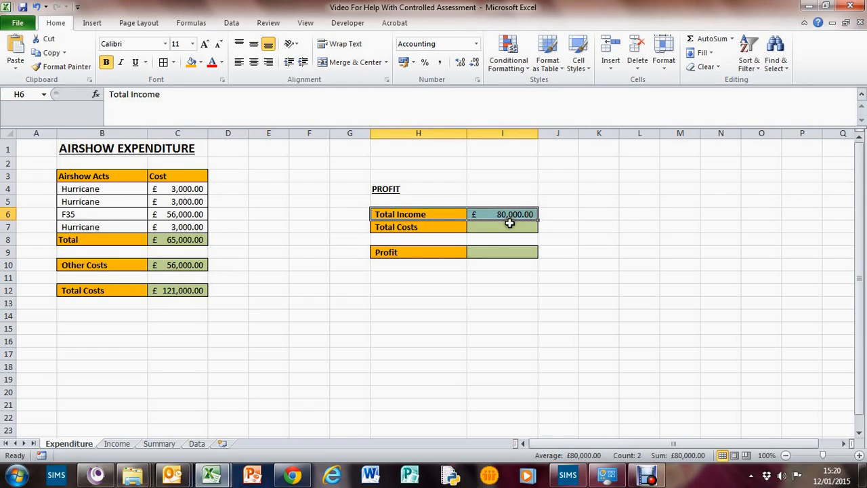
# Enter the formula =C12 in the PROFIT section's Total Costs cell I7 to link it to the expenditure Total Costs
pyautogui.click(509, 222)
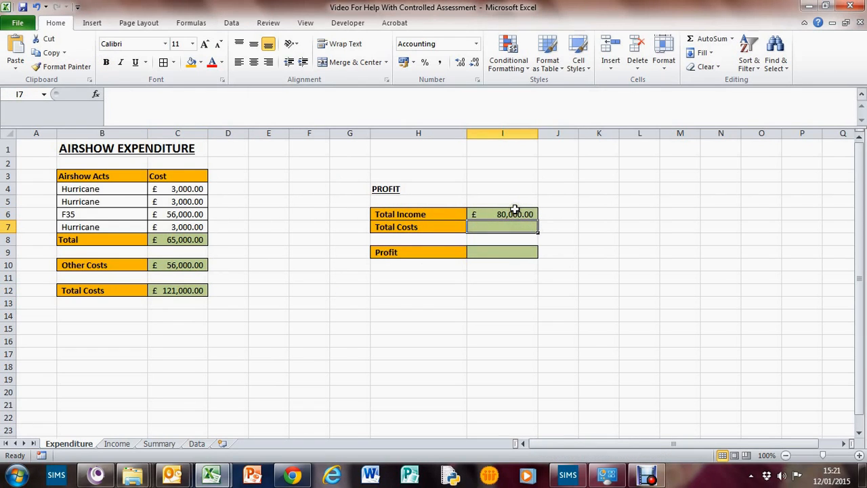
pyautogui.click(180, 289)
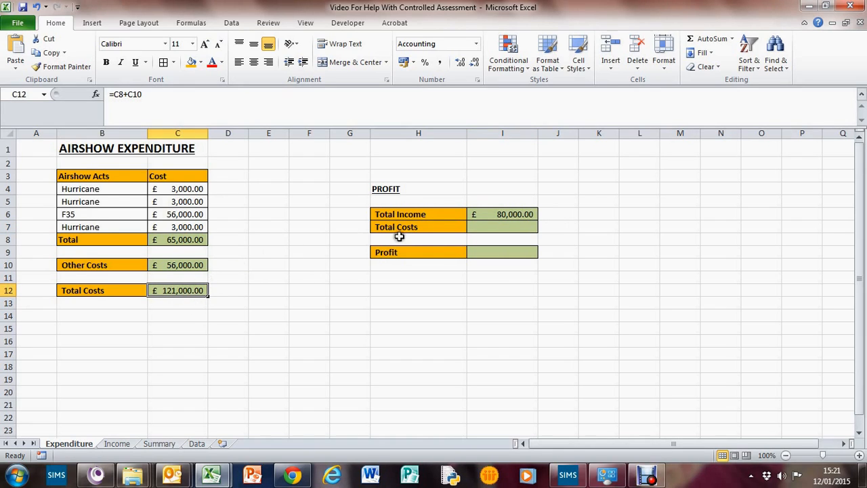
pyautogui.click(495, 227)
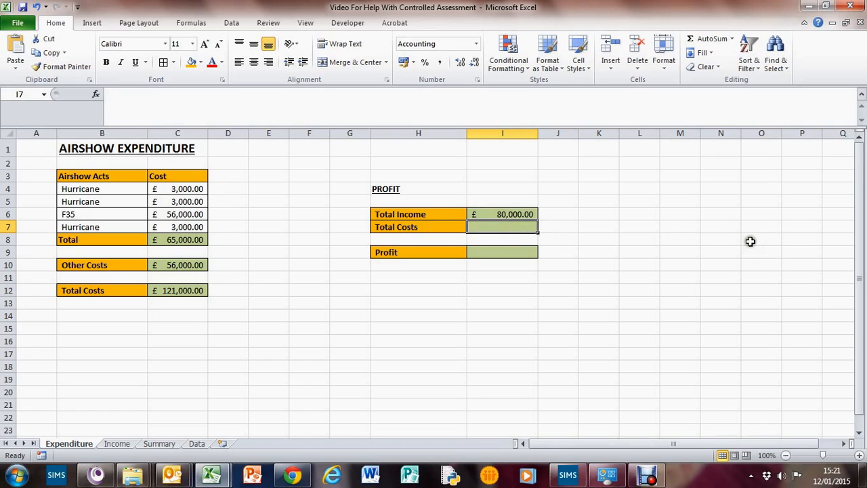
pyautogui.write('=')
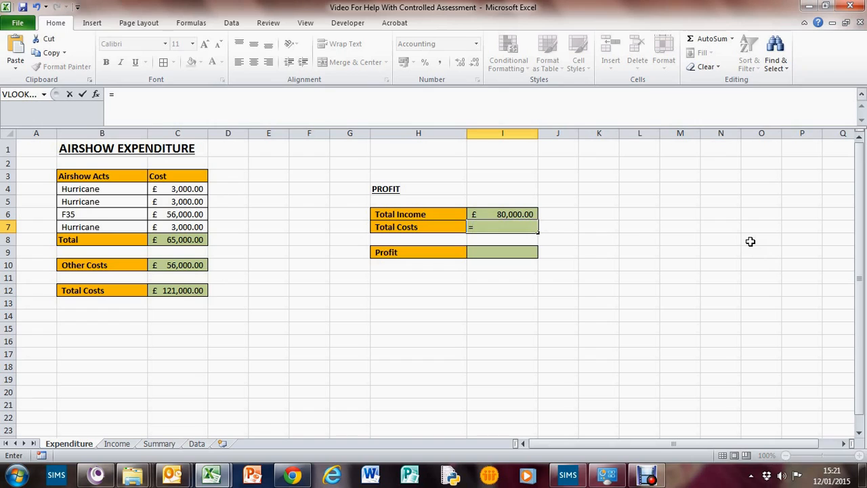
pyautogui.write('c12')
pyautogui.press('Return')
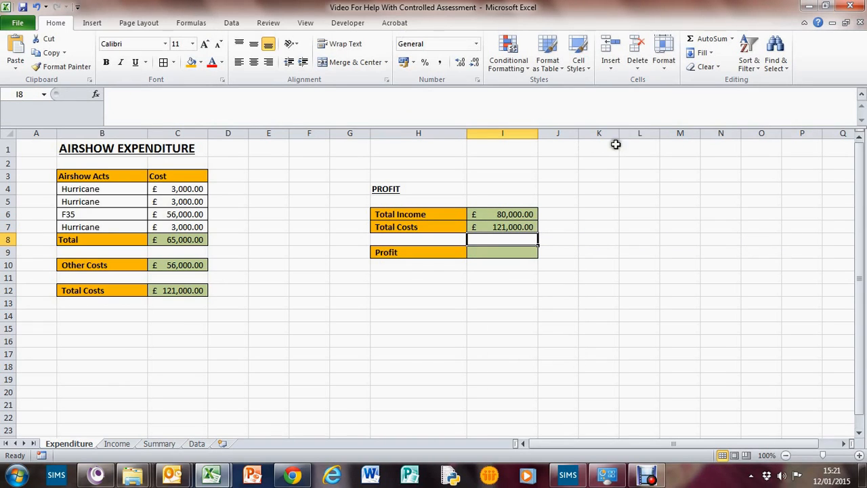
# Reselect Hurricane as the airshow act in cell B7
pyautogui.click(506, 252)
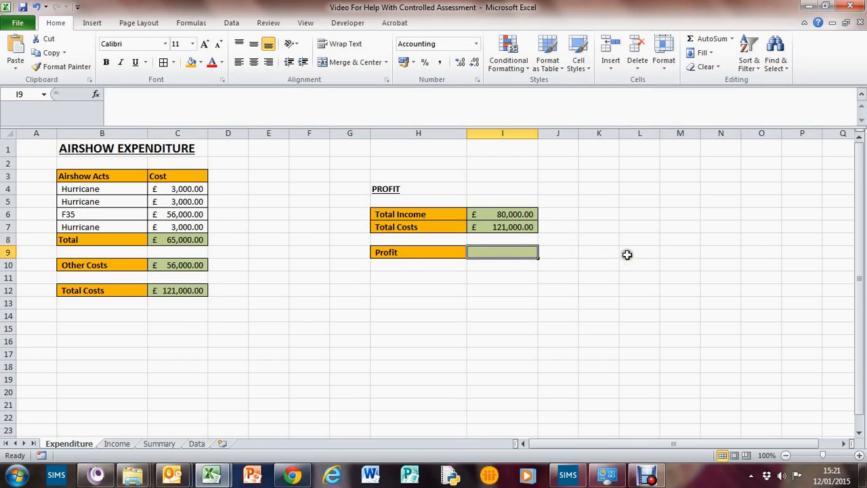
pyautogui.click(508, 227)
pyautogui.click(180, 288)
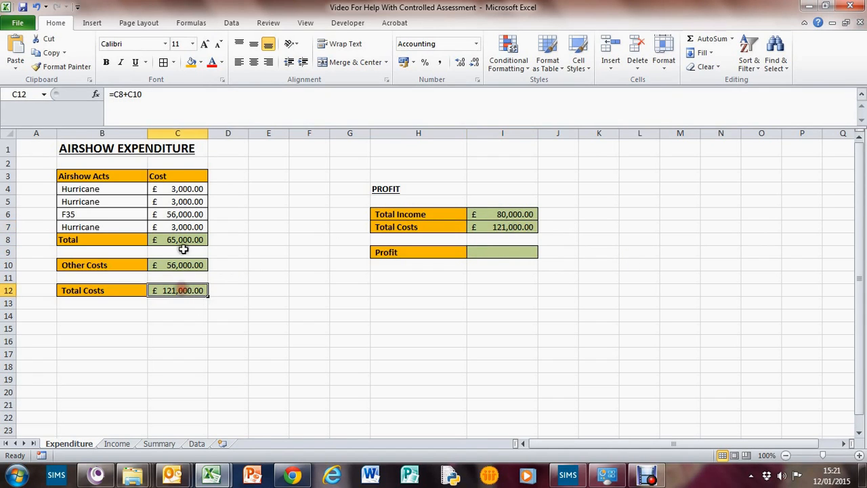
pyautogui.click(181, 227)
pyautogui.click(110, 227)
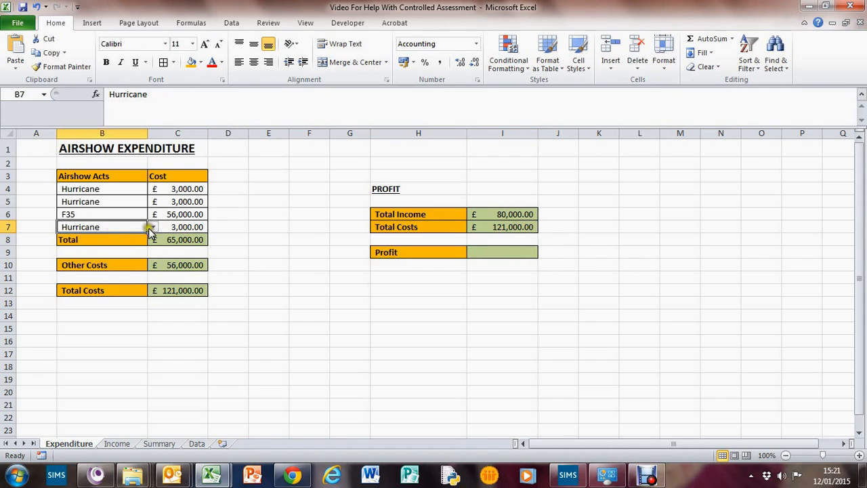
pyautogui.click(152, 226)
pyautogui.click(130, 263)
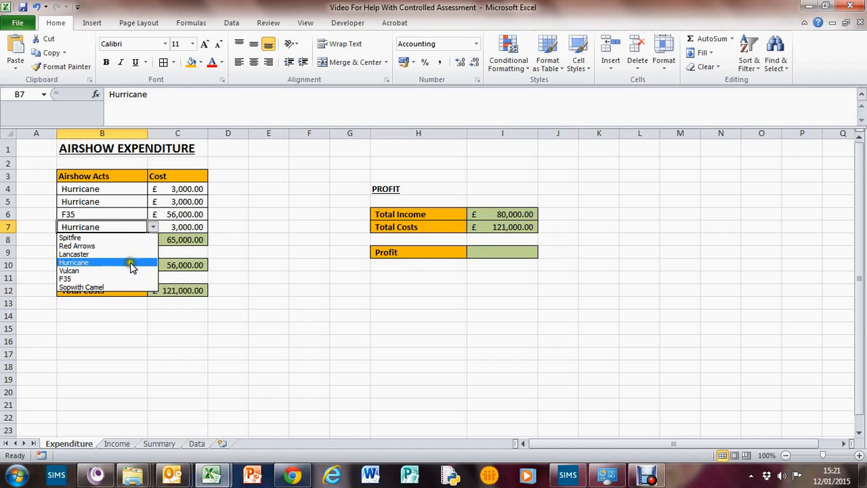
pyautogui.click(512, 227)
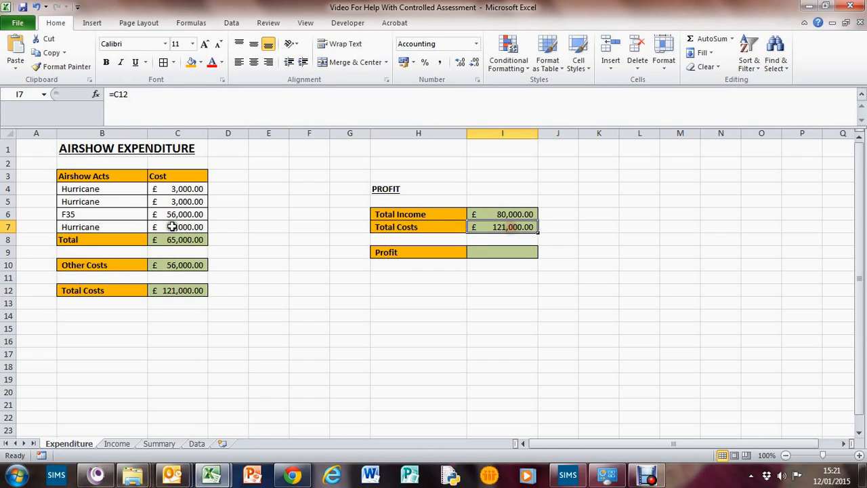
pyautogui.click(110, 216)
pyautogui.click(113, 226)
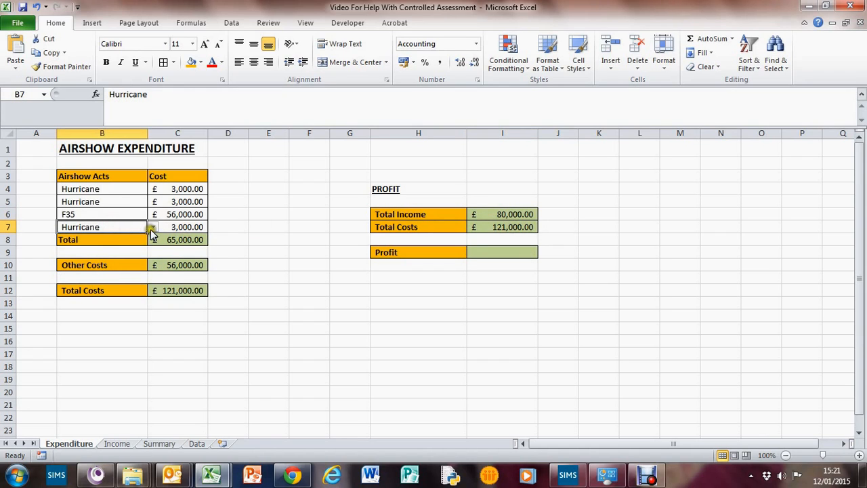
pyautogui.click(151, 227)
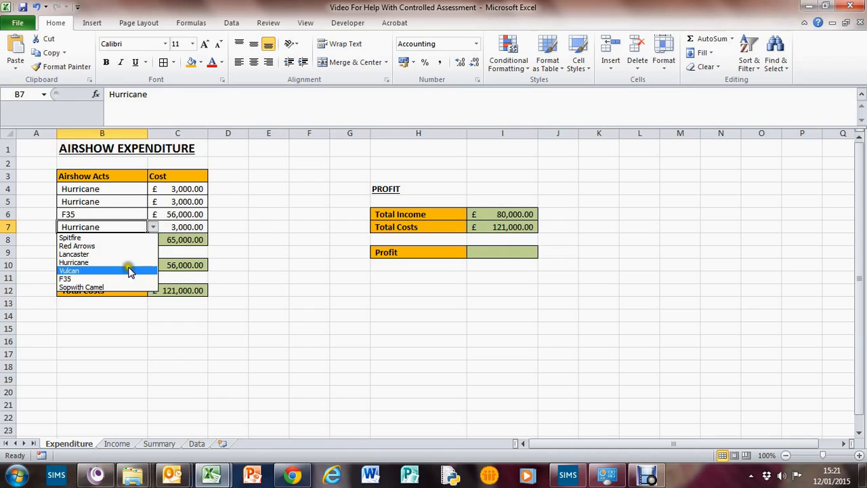
pyautogui.click(128, 263)
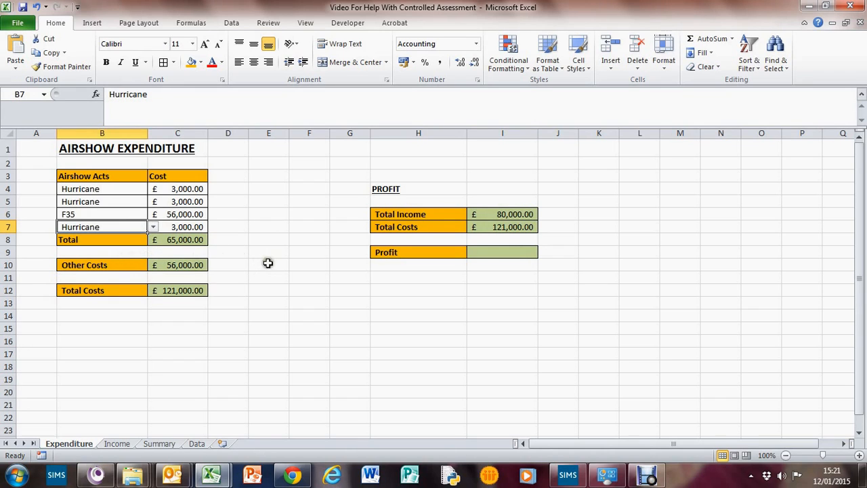
# Change the airshow act in B7 to Lancaster and check the linked Total Costs cells I7 and C12
pyautogui.click(151, 226)
pyautogui.click(111, 254)
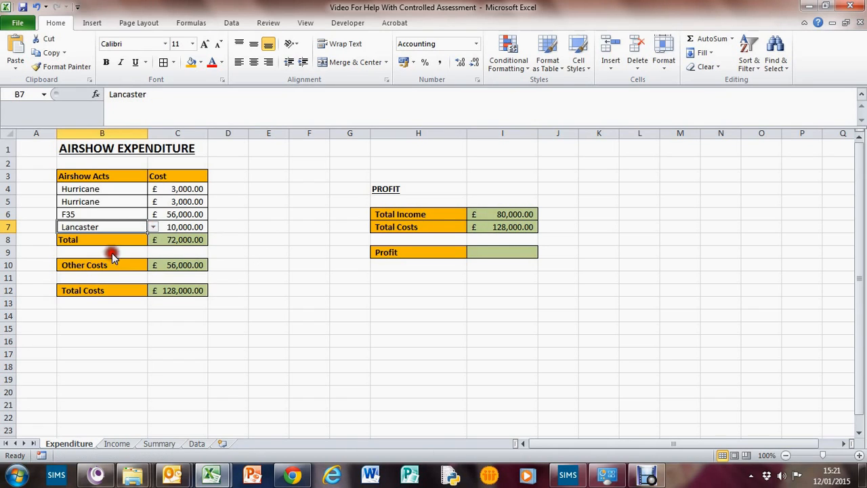
pyautogui.click(501, 229)
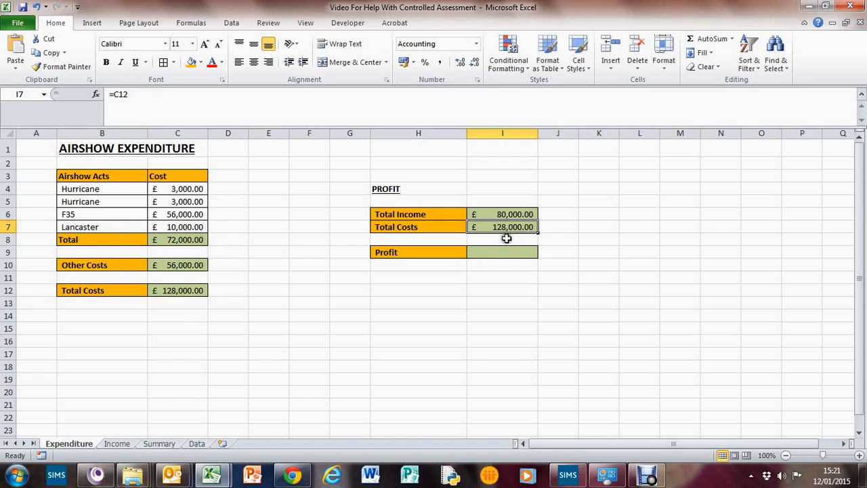
pyautogui.click(173, 290)
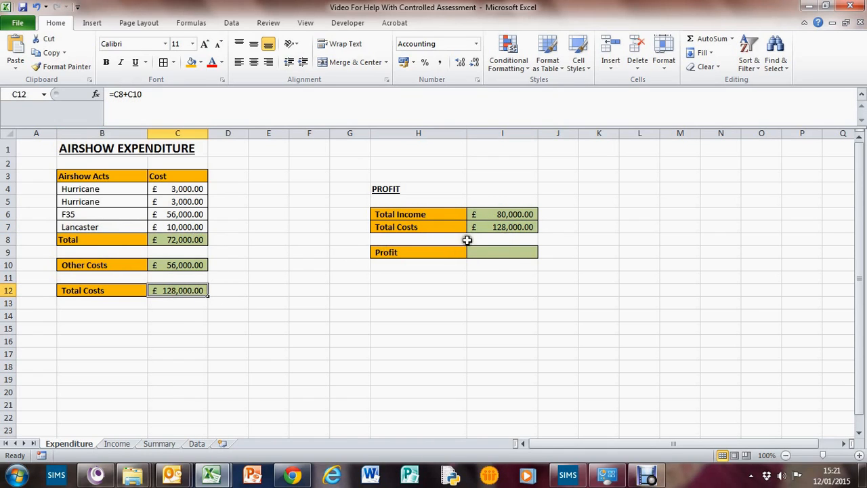
# Add the note "PROFIT IS A SIMPLE SUM" in cell H13 below the profit table
pyautogui.click(491, 253)
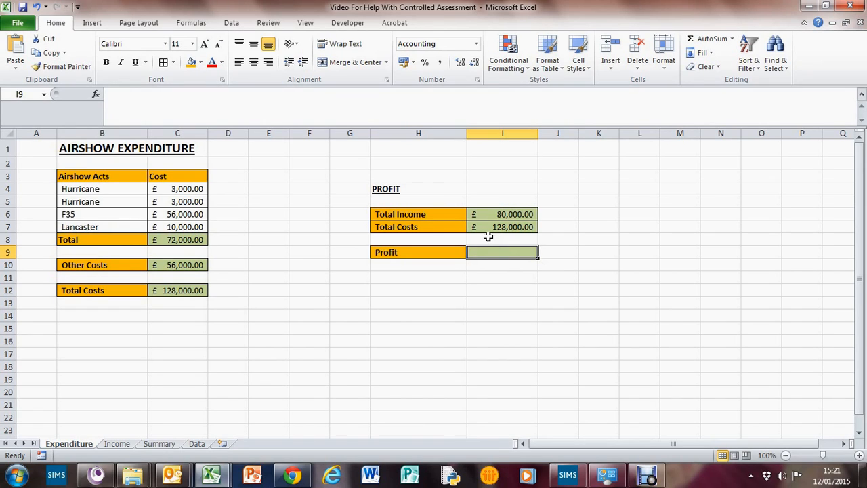
pyautogui.click(412, 302)
pyautogui.write('PROFIT ')
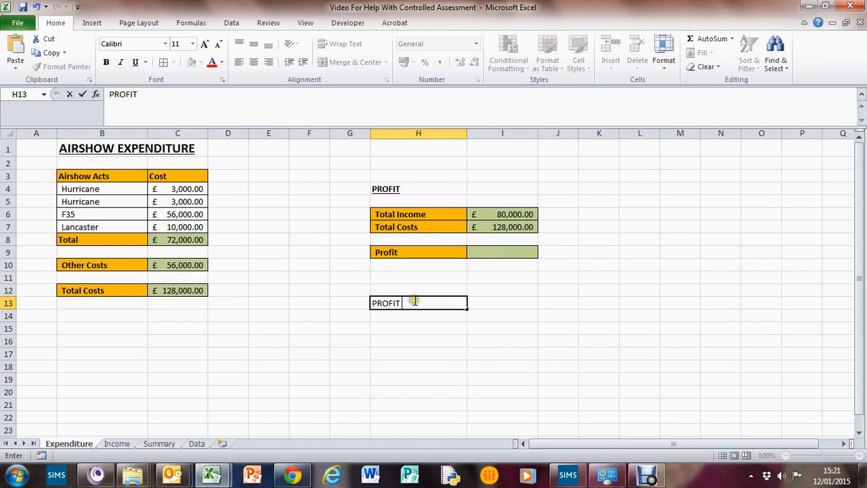
pyautogui.write('IS')
pyautogui.write('SIMPLE')
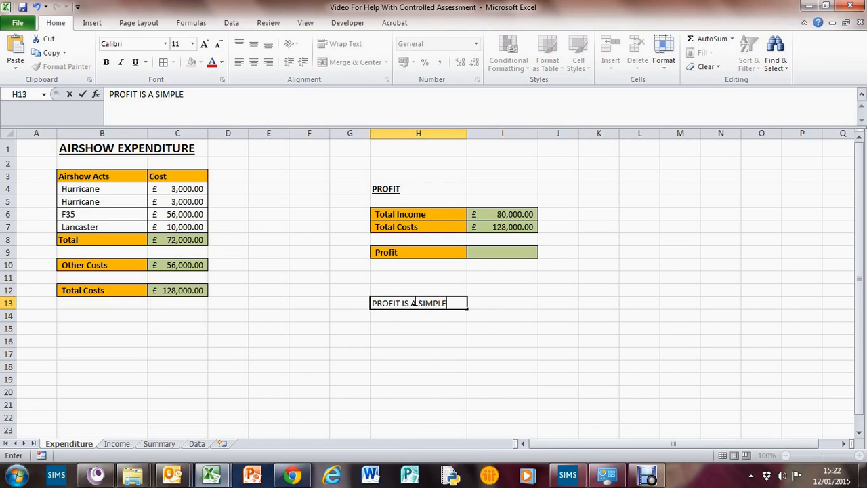
pyautogui.write(' SUM')
pyautogui.press('Return')
# Add the note "IT IS TOTAL SALES OR INCOME OR REVENUE MINUS THE TOTAL COSTS" in cell H15
pyautogui.press('Return')
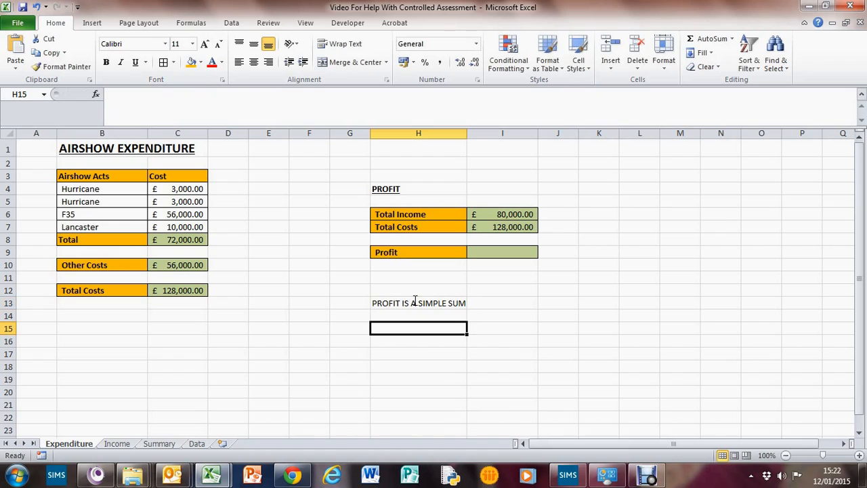
pyautogui.write('IT IS')
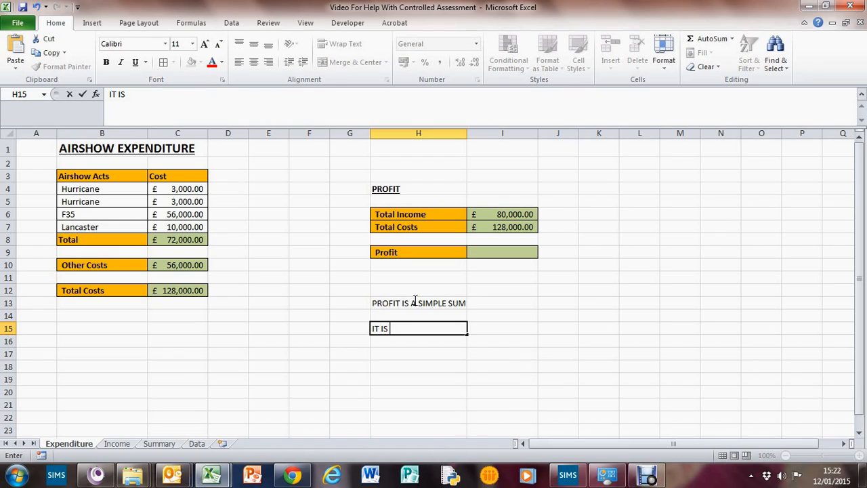
pyautogui.write(' TOTAL SA')
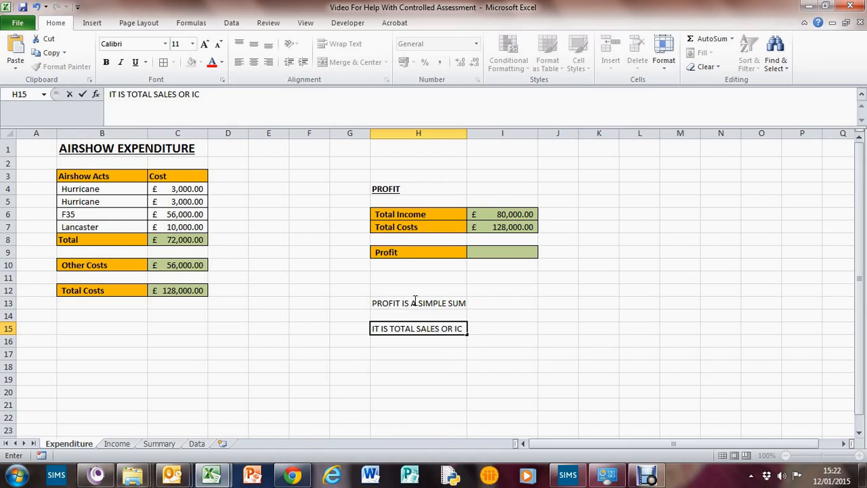
pyautogui.write('LES OR INCOME OR REVNE')
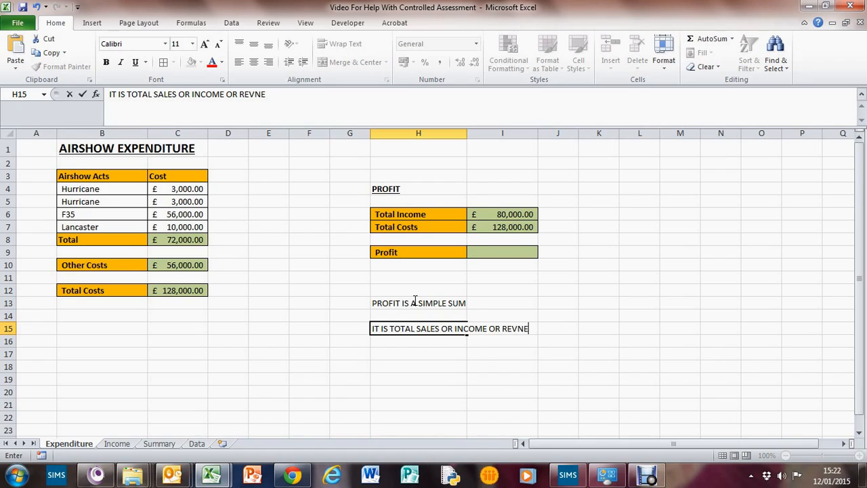
pyautogui.press('BackSpace')
pyautogui.press('BackSpace')
pyautogui.write('ENUE  MINUS')
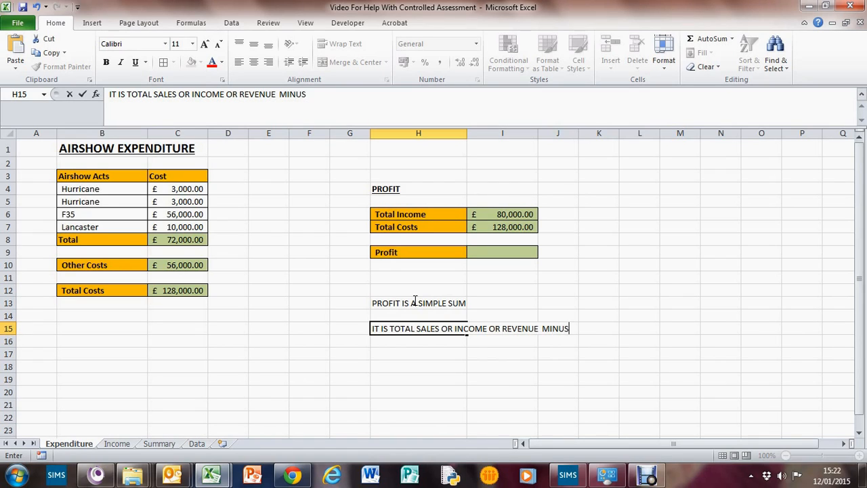
pyautogui.write('  THE COS')
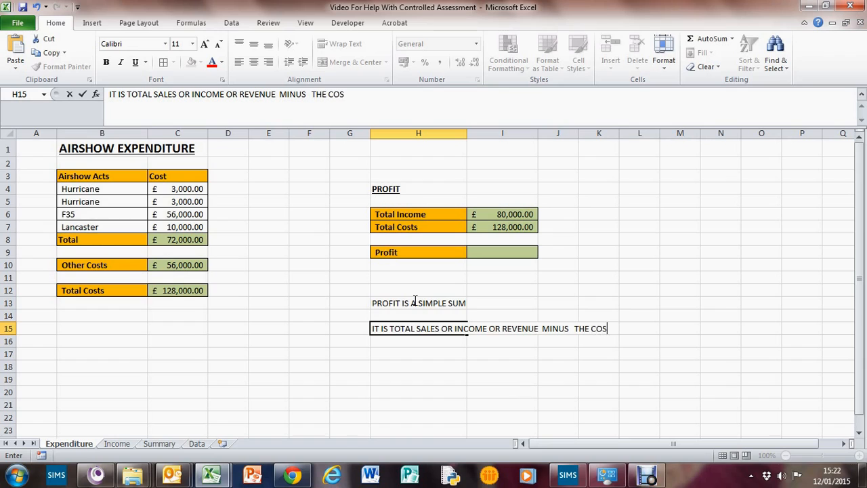
pyautogui.press('BackSpace')
pyautogui.press('BackSpace')
pyautogui.press('BackSpace')
pyautogui.press('BackSpace')
pyautogui.write('TOTAL COS')
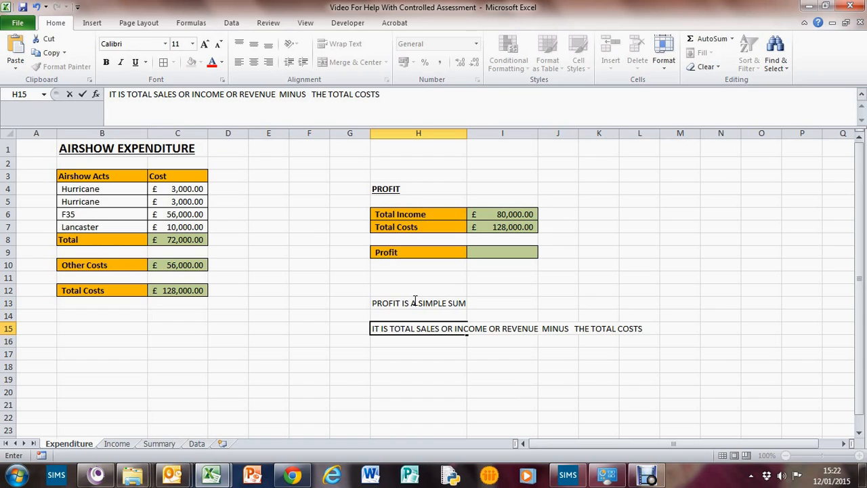
pyautogui.write('TS')
pyautogui.press('Return')
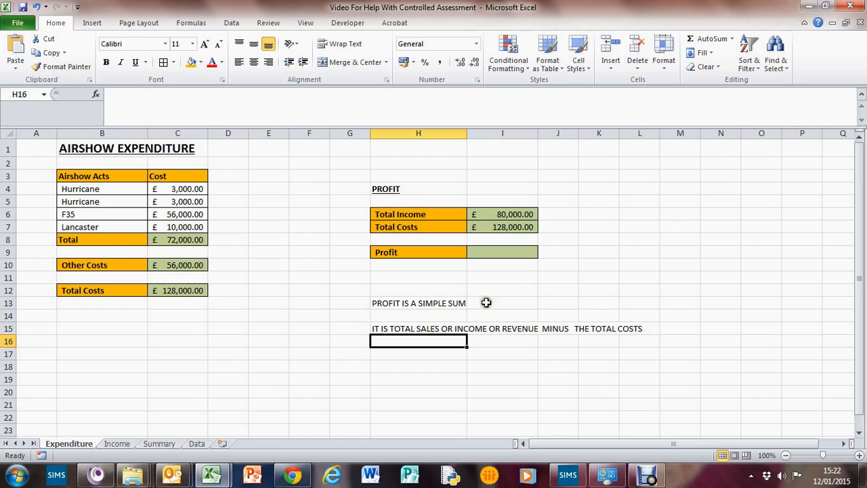
# Review the profit note in H15 against the Total Income cell I6, Total Costs cell I7 and Profit cell I9
pyautogui.click(419, 327)
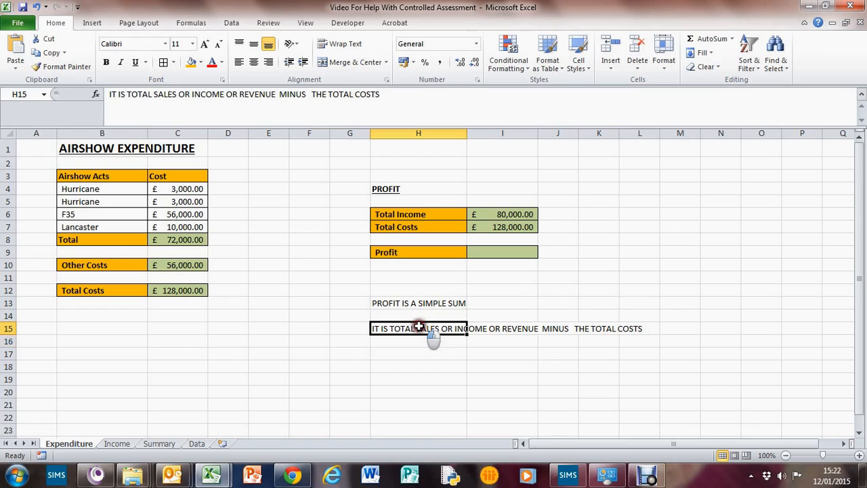
pyautogui.click(501, 217)
pyautogui.click(504, 226)
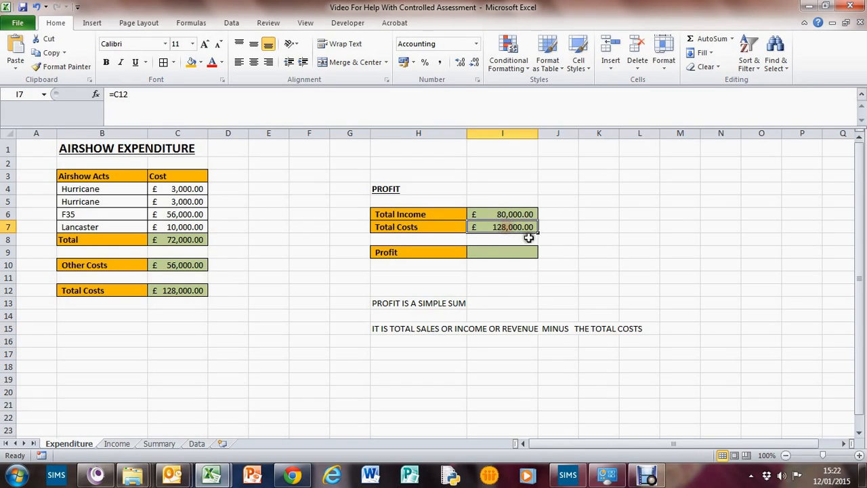
pyautogui.click(513, 251)
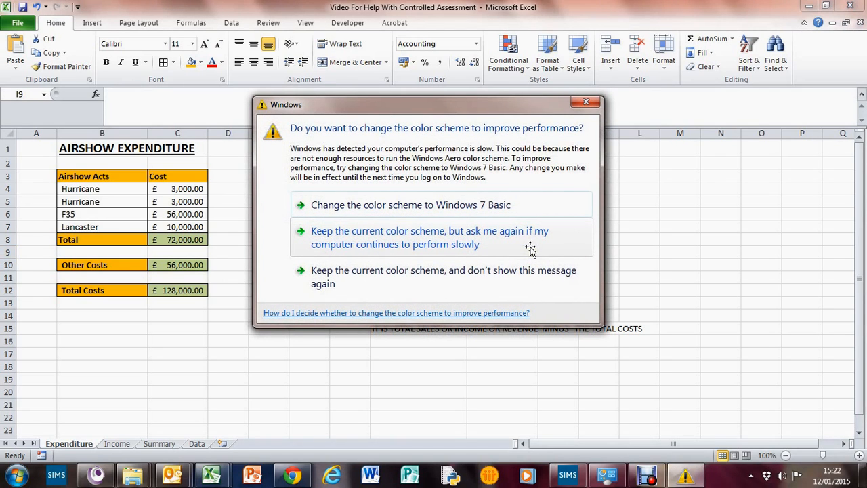
# Dismiss the Windows performance prompt by keeping the current color scheme and not showing the message again
pyautogui.click(408, 271)
pyautogui.click(652, 254)
# Enter the formula =I6-I7 in the Profit cell I9 to subtract Total Costs from Total Income
pyautogui.click(485, 249)
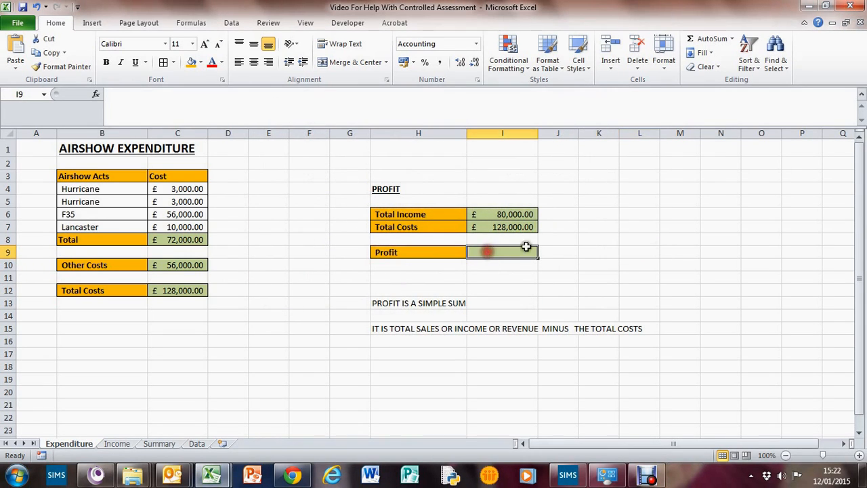
pyautogui.write('=')
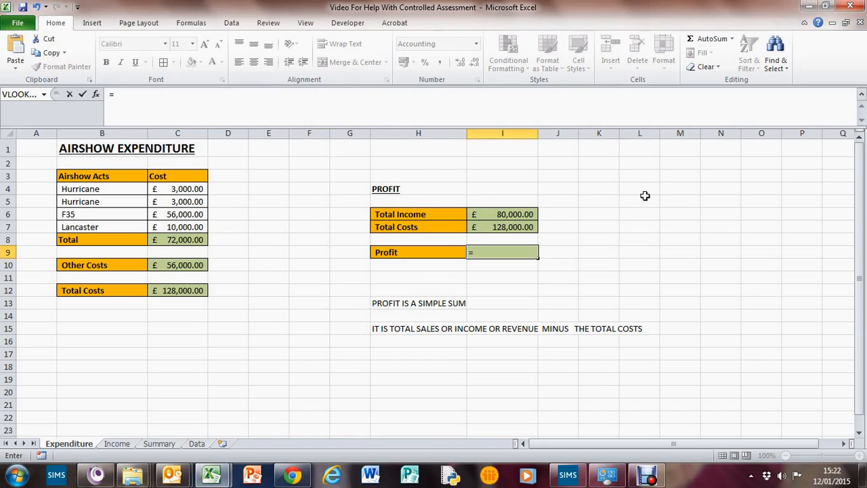
pyautogui.click(509, 214)
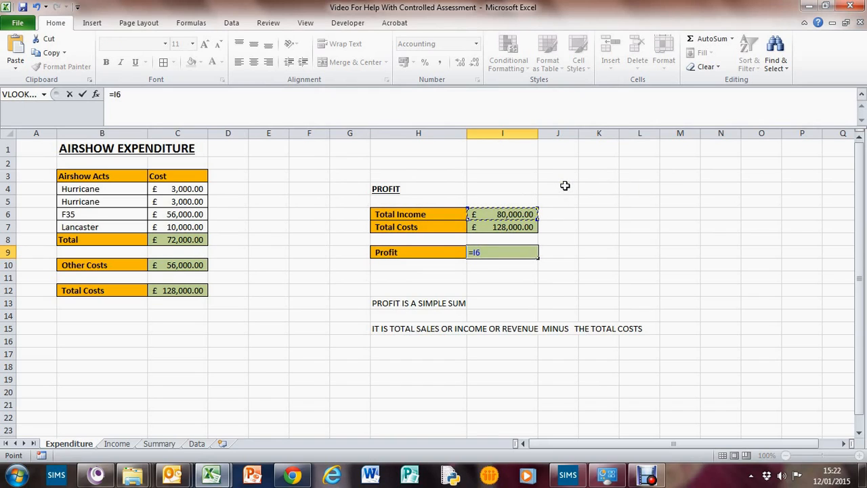
pyautogui.write('-')
pyautogui.click(530, 227)
pyautogui.press('Return')
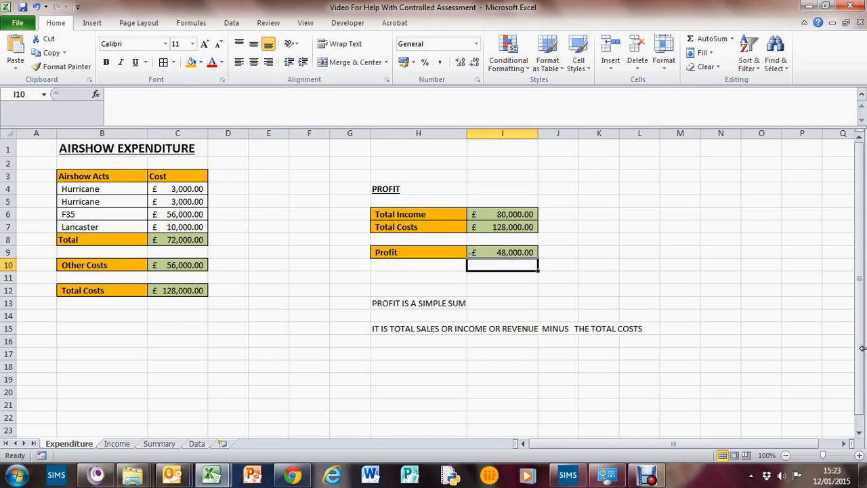
pyautogui.click(497, 252)
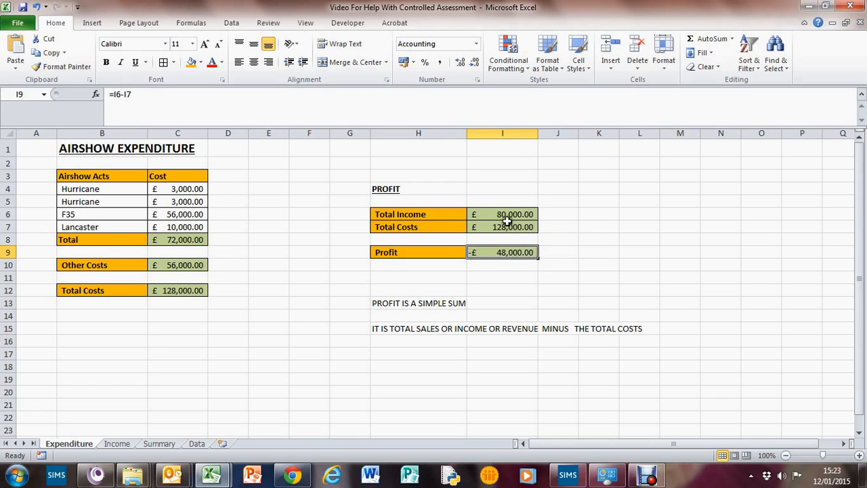
# Delete the two profit explanation notes from cells H13 and H15 below the Profit table
pyautogui.click(506, 215)
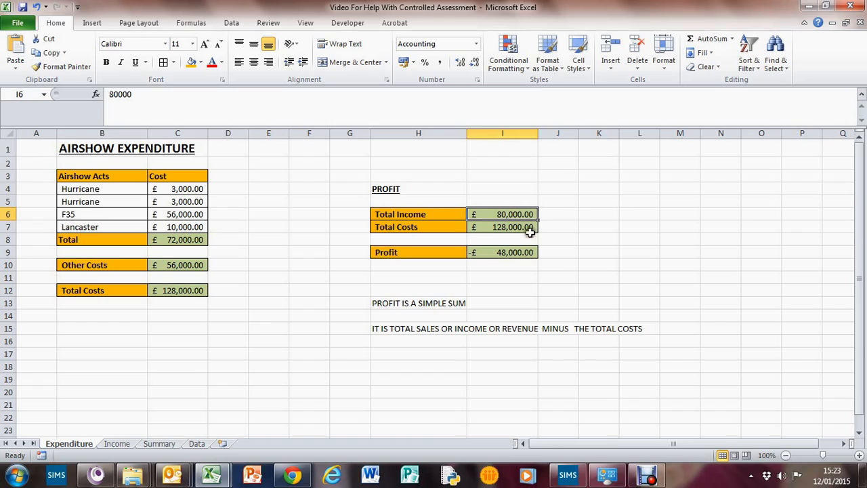
pyautogui.moveTo(391, 300); pyautogui.dragTo(648, 387)
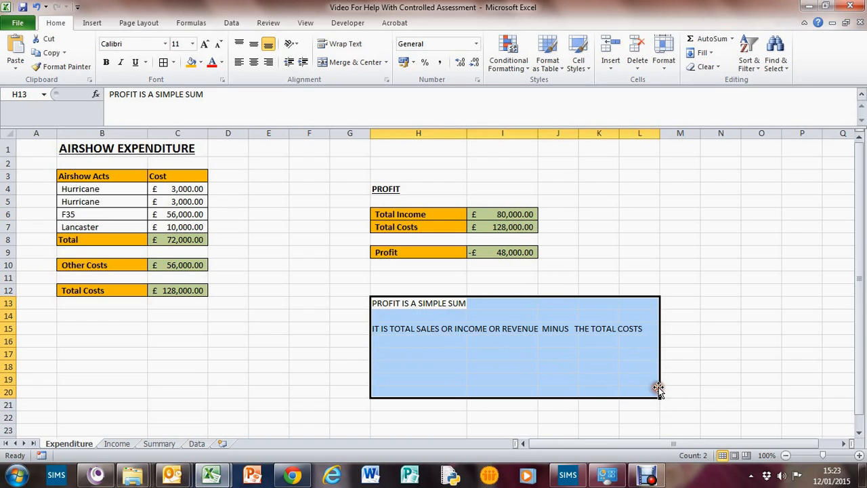
pyautogui.press('Delete')
pyautogui.click(268, 226)
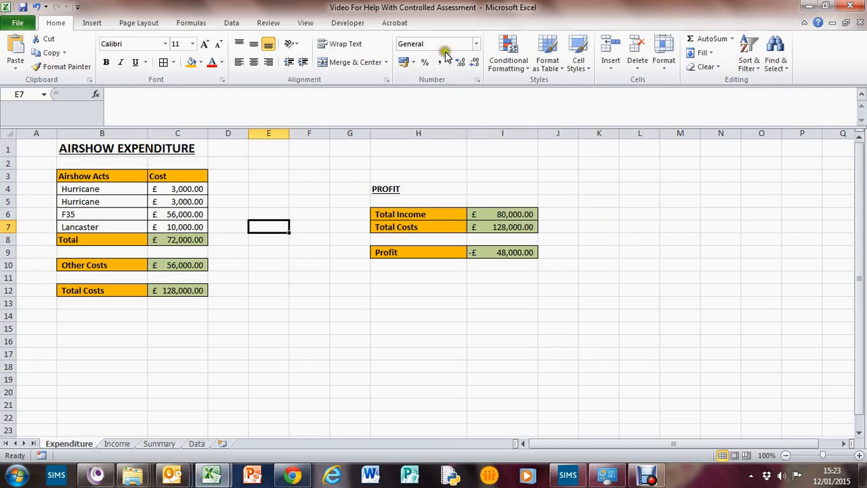
# Display the formulas in the Expenditure sheet's cells instead of their calculated values
pyautogui.click(310, 23)
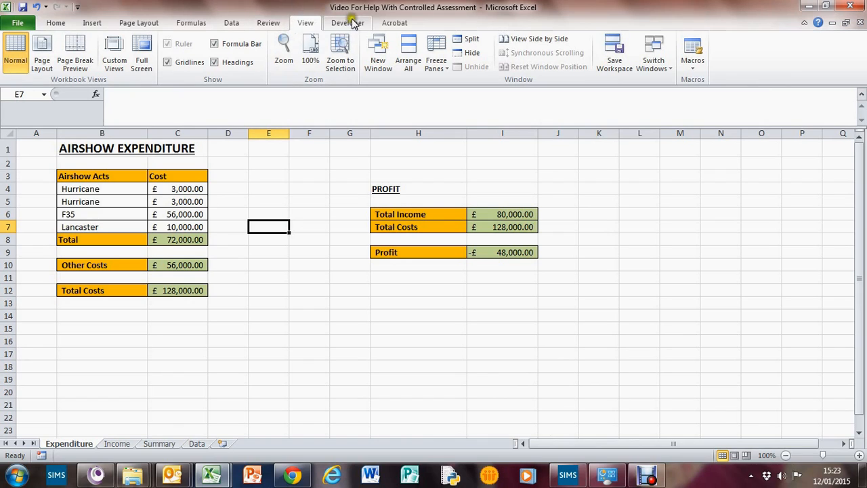
pyautogui.click(221, 23)
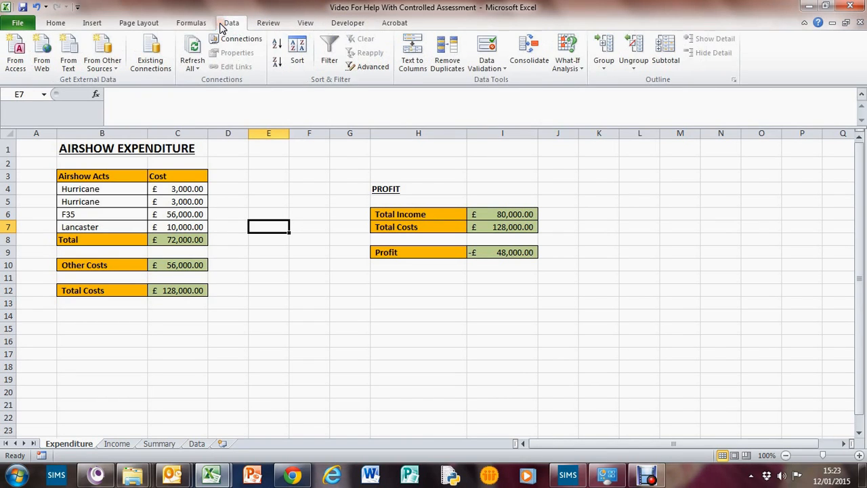
pyautogui.click(186, 22)
pyautogui.click(568, 39)
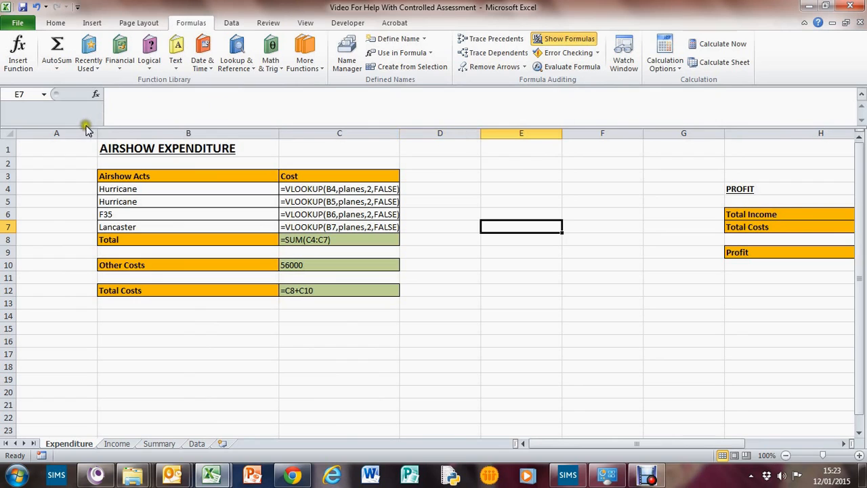
# Narrow the empty columns F and G and widen column C so the VLOOKUP formulas in C4:C7 fit in full
pyautogui.click(786, 454)
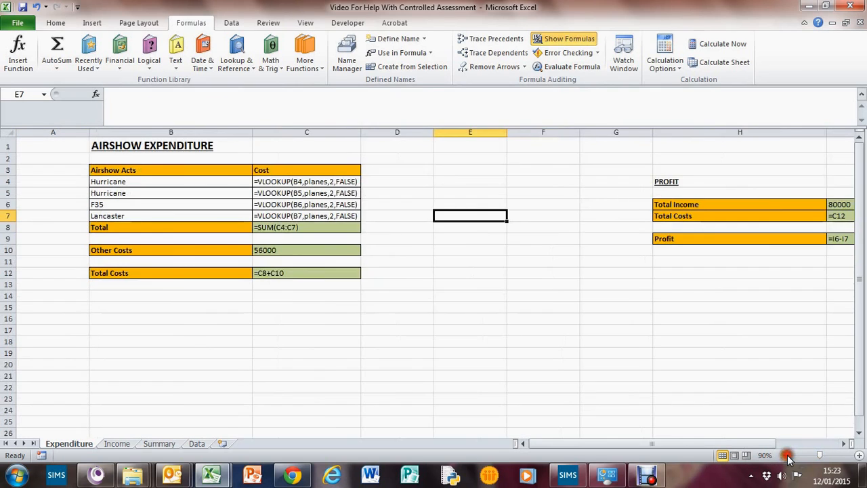
pyautogui.click(787, 454)
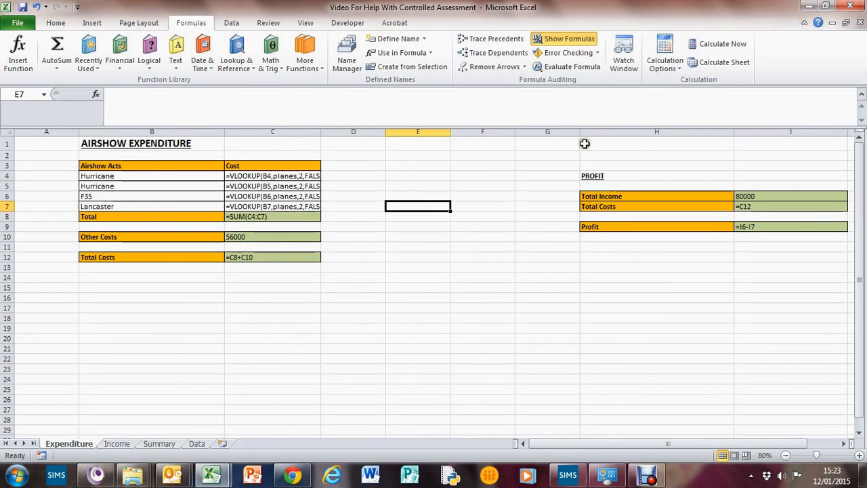
pyautogui.moveTo(577, 132); pyautogui.dragTo(460, 129)
pyautogui.moveTo(247, 177); pyautogui.dragTo(291, 205)
pyautogui.moveTo(322, 131); pyautogui.dragTo(338, 130)
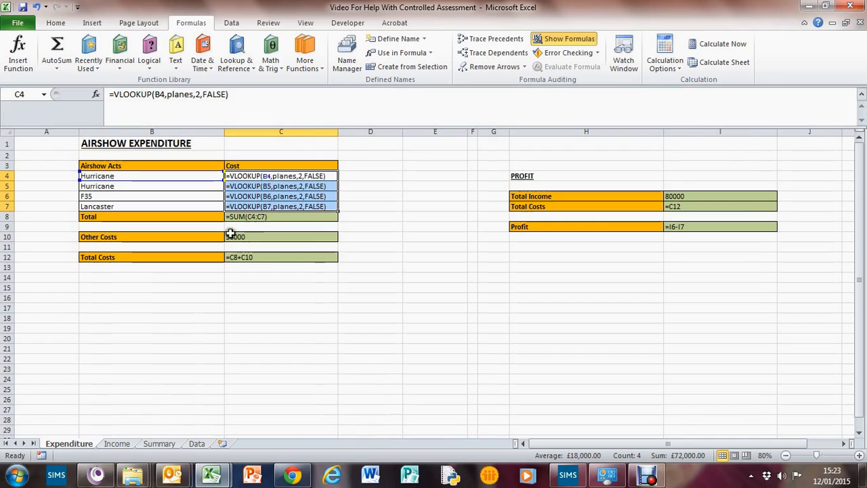
# Review the formulas in the acts Total cell C8, Total Costs cells C12 and I7, and Profit cell I9
pyautogui.click(240, 216)
pyautogui.click(257, 258)
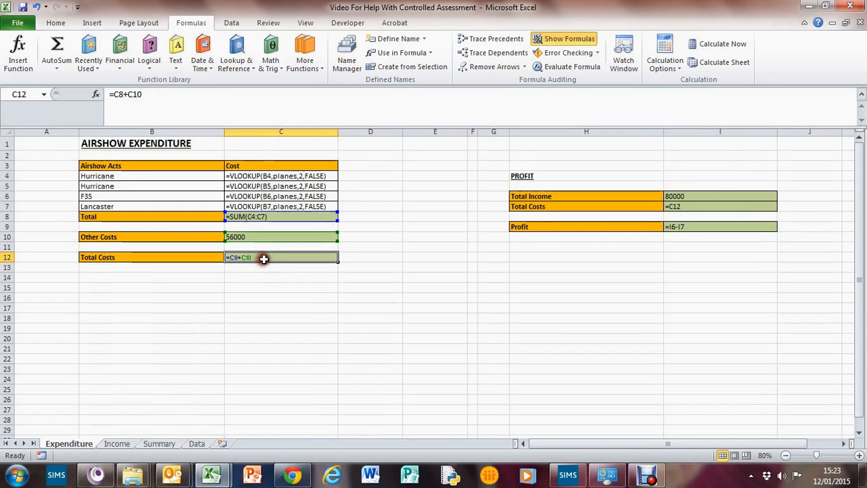
pyautogui.click(685, 209)
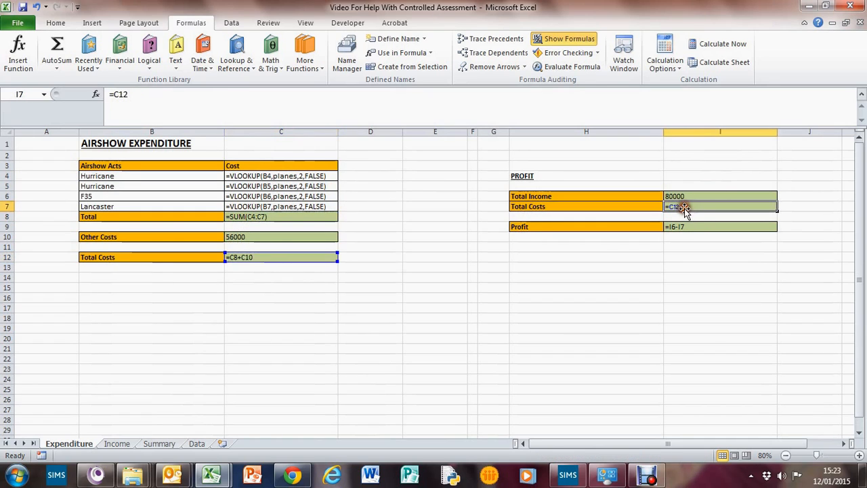
pyautogui.click(682, 226)
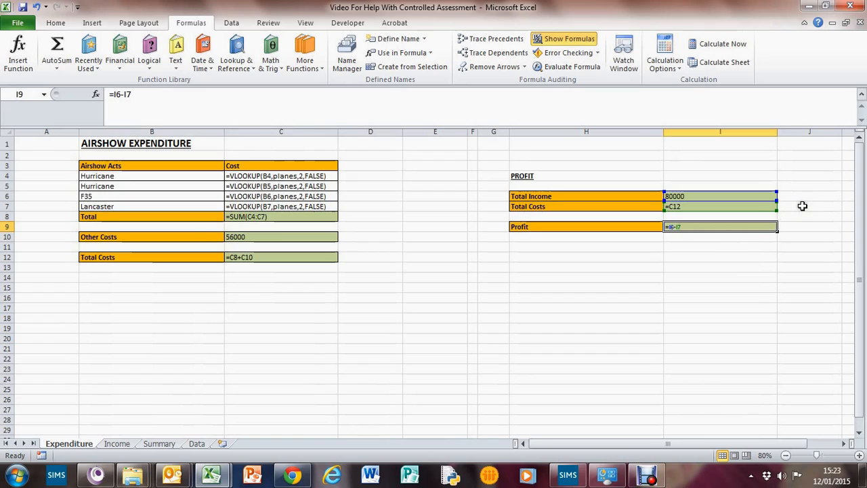